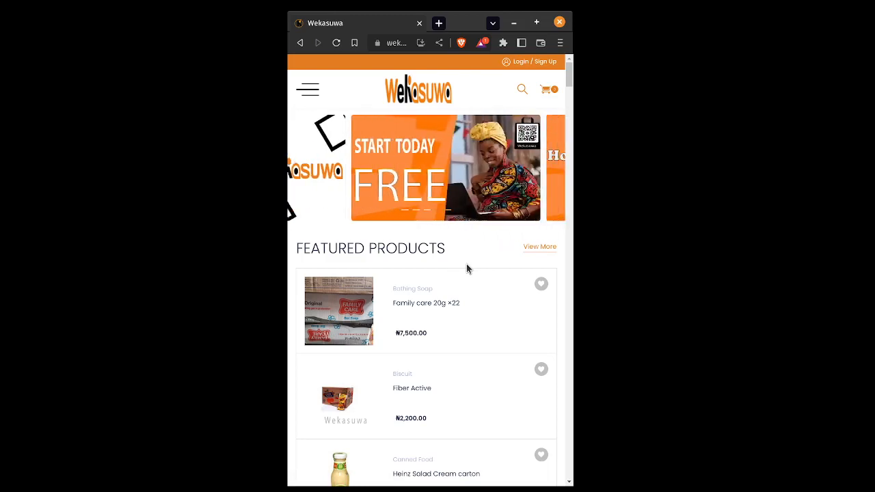
# Sign in to the seller account with username and password, keeping Remember Me ticked
pyautogui.click(538, 67)
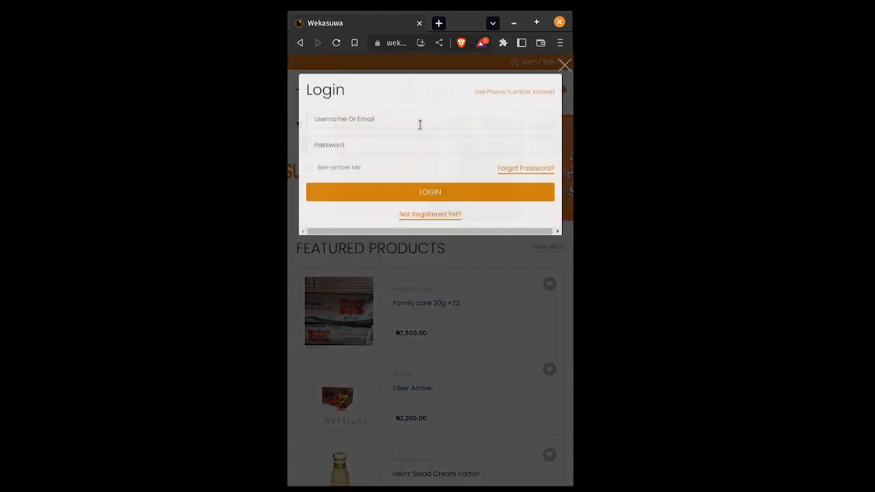
pyautogui.click(418, 117)
pyautogui.write('test')
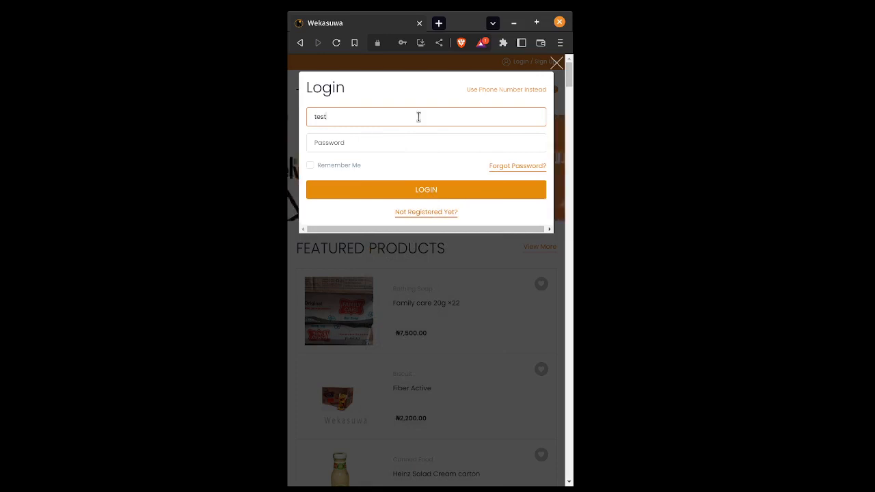
pyautogui.click(390, 142)
pyautogui.write('••••••')
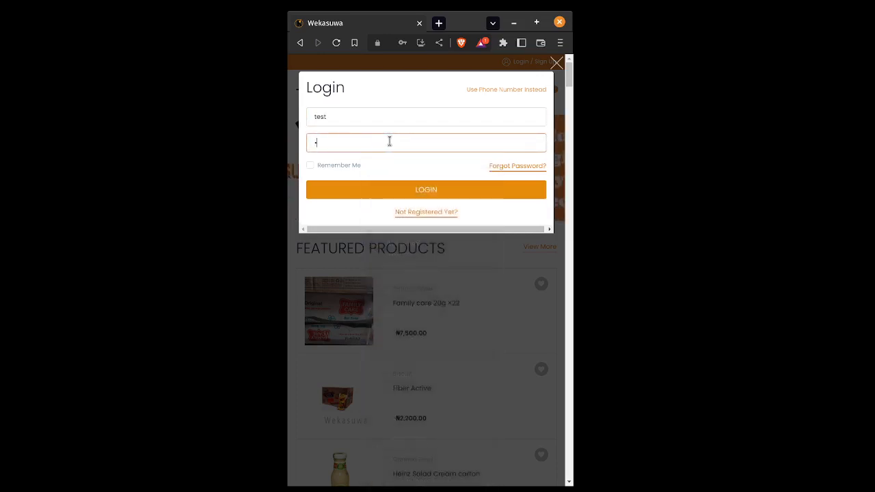
pyautogui.write('••••')
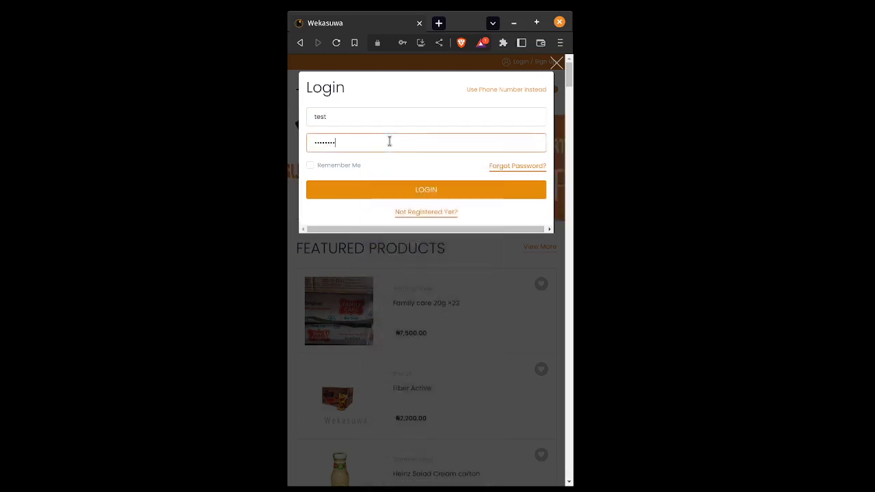
pyautogui.click(313, 165)
pyautogui.click(356, 187)
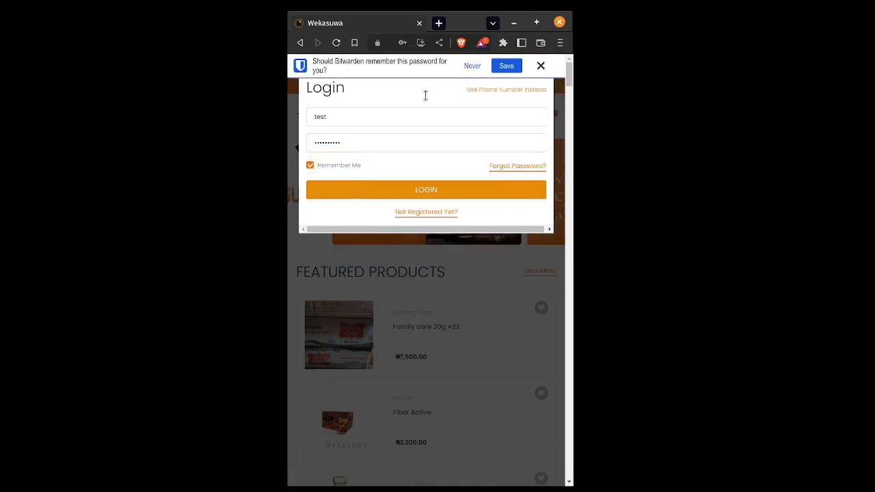
pyautogui.click(546, 65)
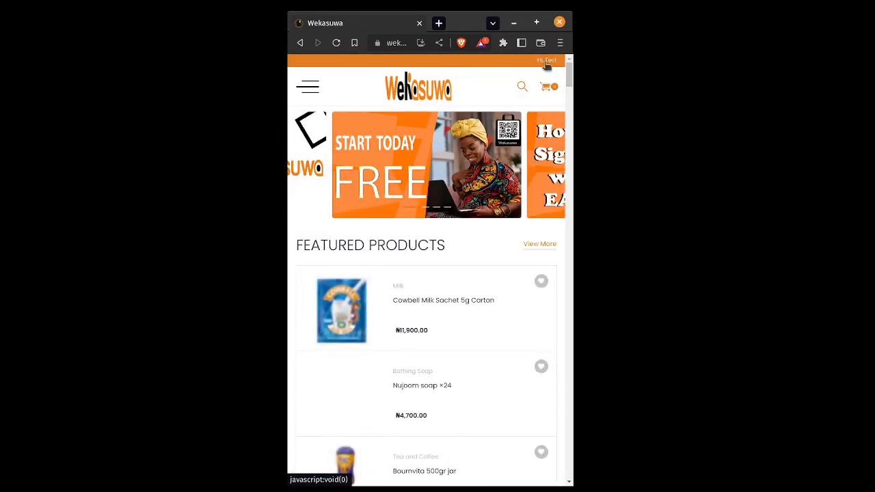
pyautogui.click(546, 63)
# Open the seller Dashboard from the Hi account dropdown
pyautogui.click(482, 102)
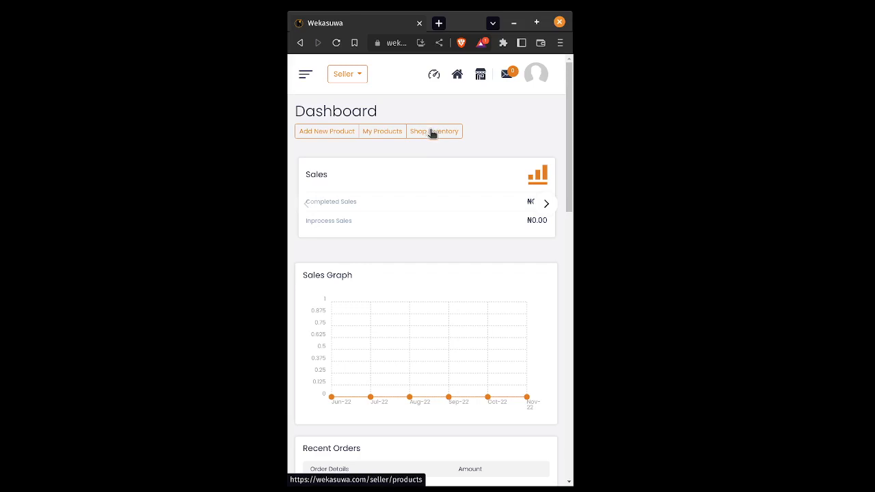
# Open the shop storefront in a new tab, browse its tabs, then return to the Dashboard
pyautogui.click(481, 78)
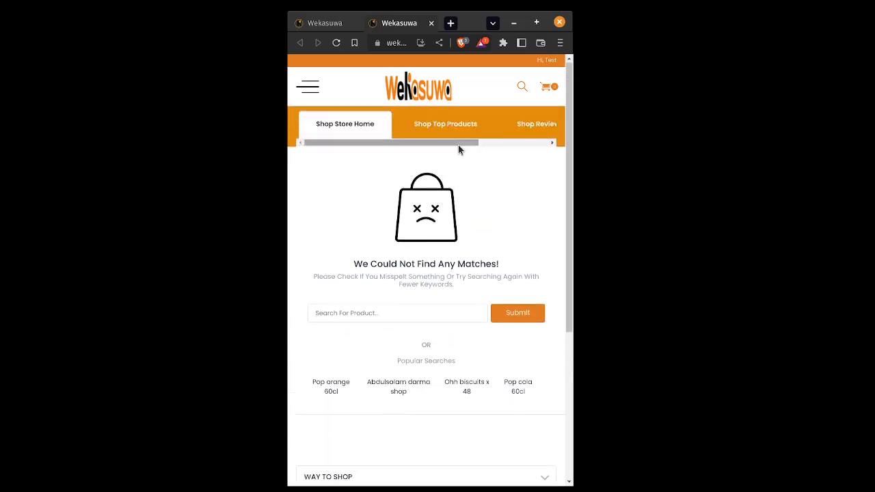
pyautogui.moveTo(441, 149); pyautogui.dragTo(518, 143)
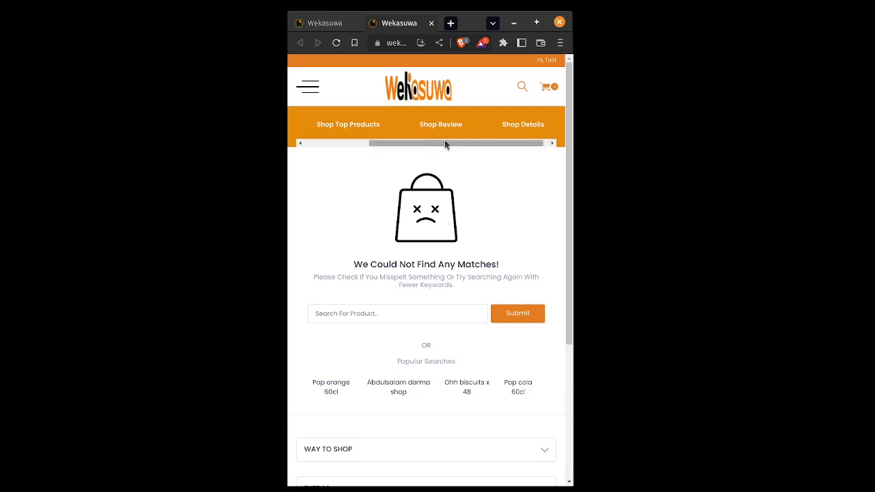
pyautogui.moveTo(451, 143); pyautogui.dragTo(385, 144)
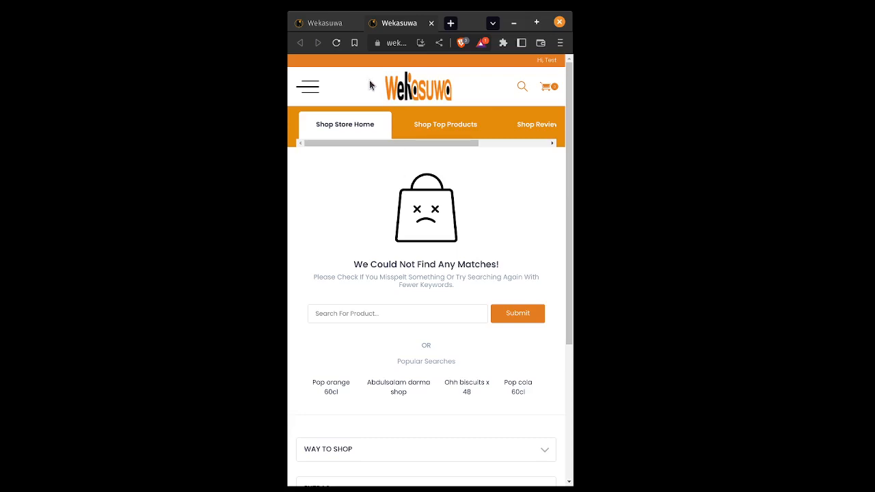
pyautogui.click(324, 23)
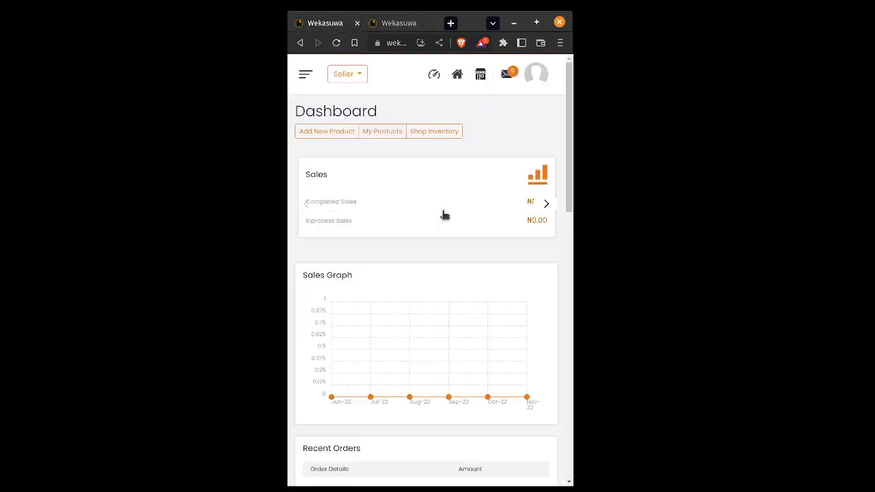
# Start a new product and look through the empty Custom Product Setup form
pyautogui.click(321, 132)
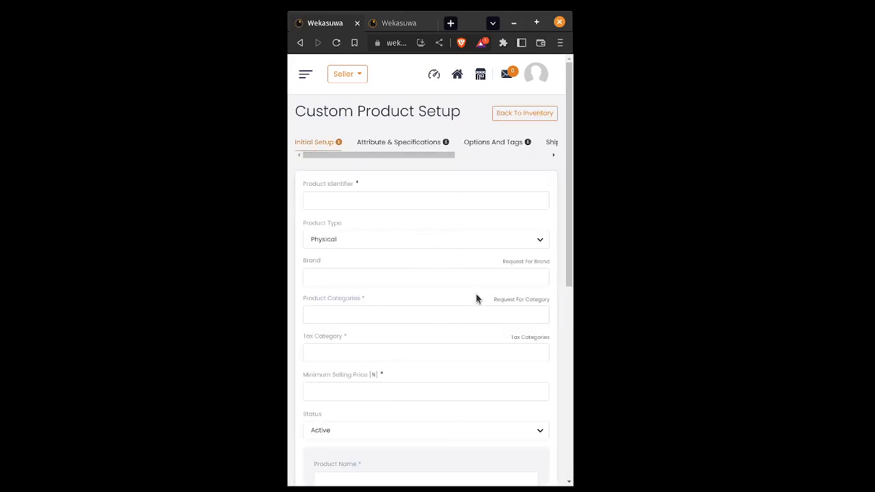
pyautogui.scroll(-3, 442, 269)
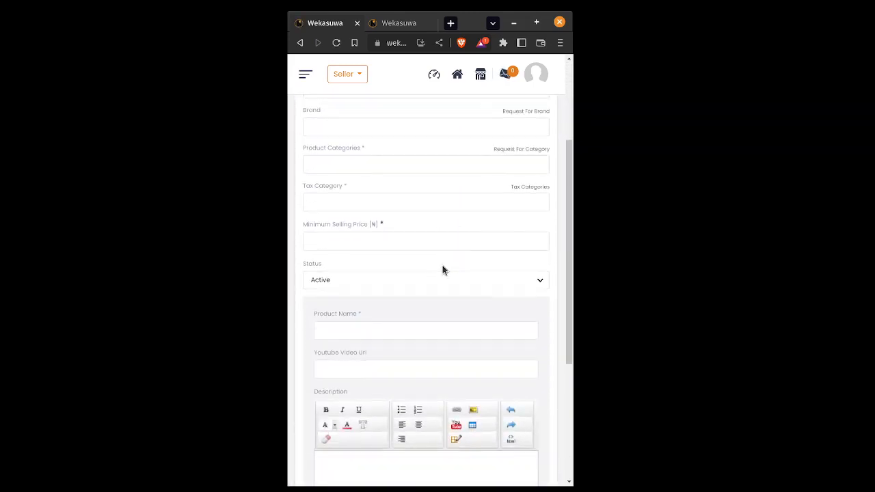
pyautogui.scroll(-2, 443, 269)
pyautogui.scroll(3, 442, 266)
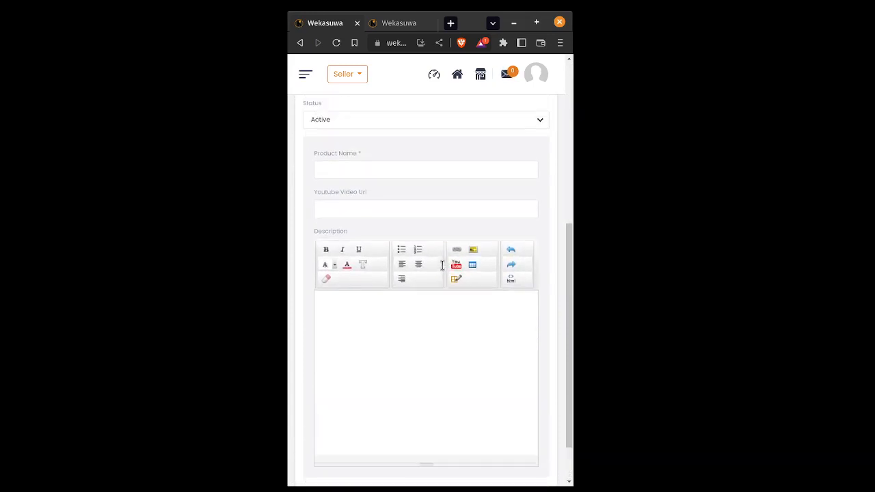
pyautogui.scroll(3, 442, 265)
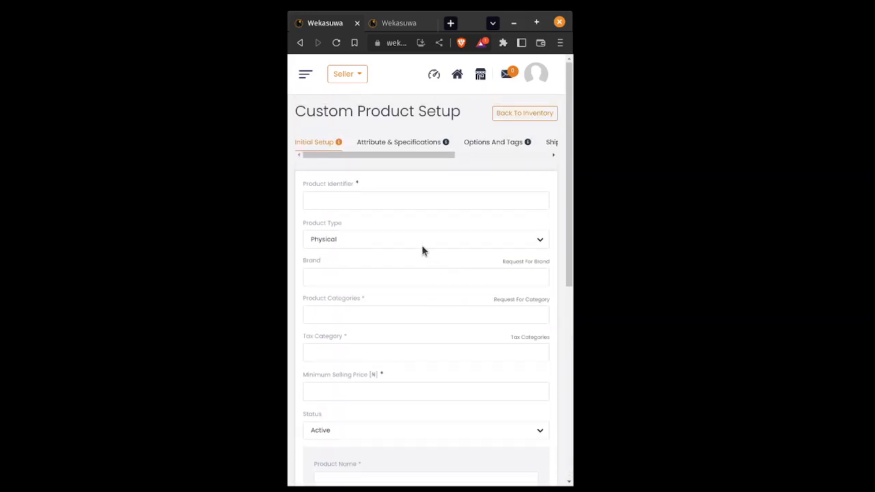
# Enter Product Identifier 0123 and choose the Food product category
pyautogui.click(358, 203)
pyautogui.write('0')
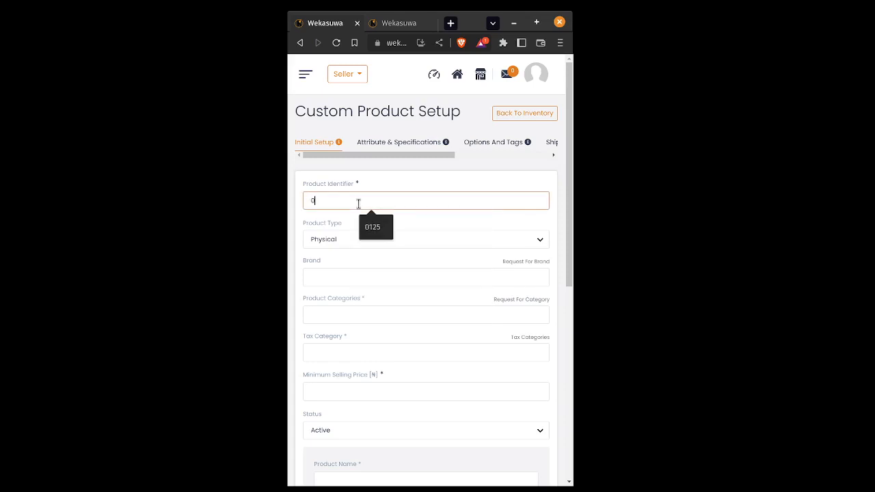
pyautogui.write('123')
pyautogui.scroll(-1, 349, 310)
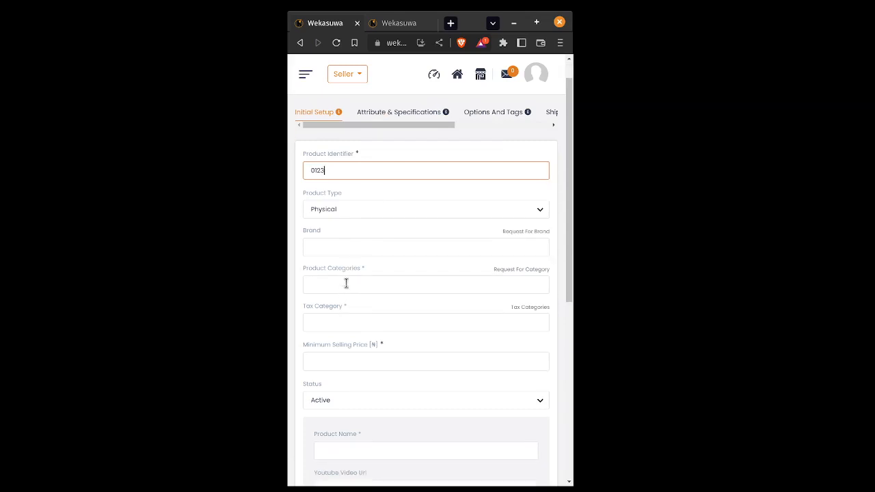
pyautogui.click(346, 284)
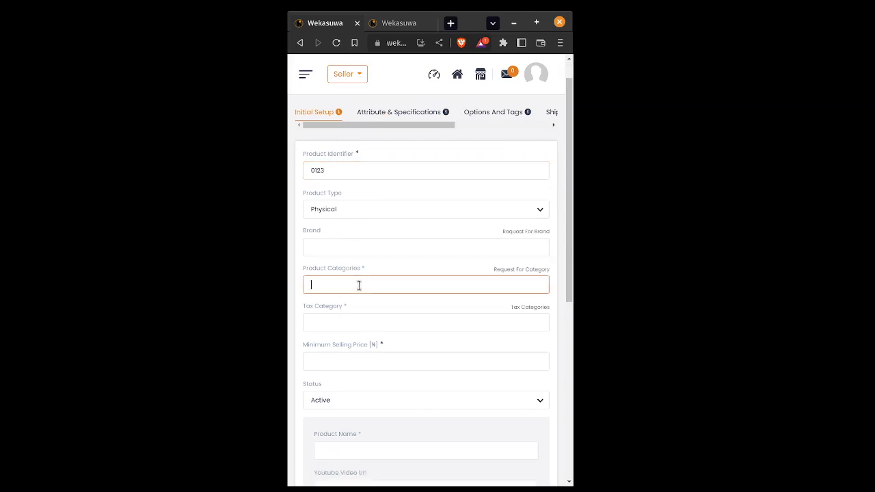
pyautogui.write('Foo')
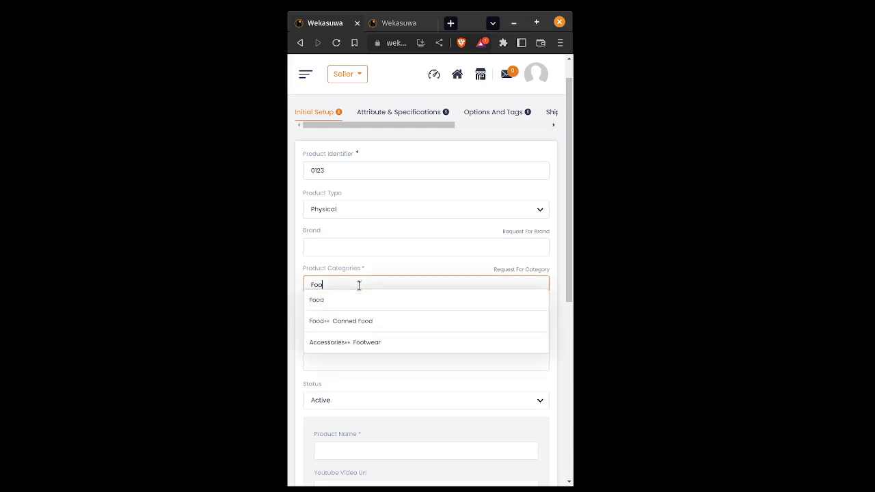
pyautogui.click(313, 307)
# Set tax category Porter Charges(Medium), minimum selling price 10, and Product Name Test Product 1
pyautogui.scroll(-1, 331, 322)
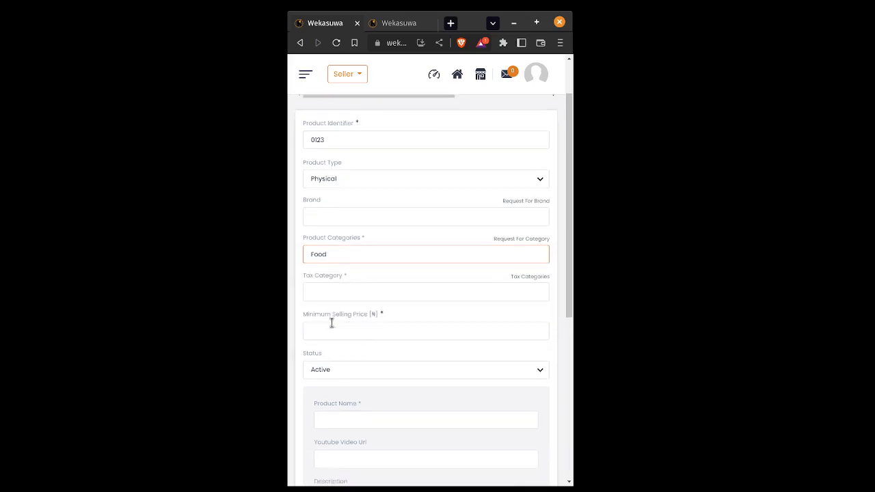
pyautogui.click(338, 296)
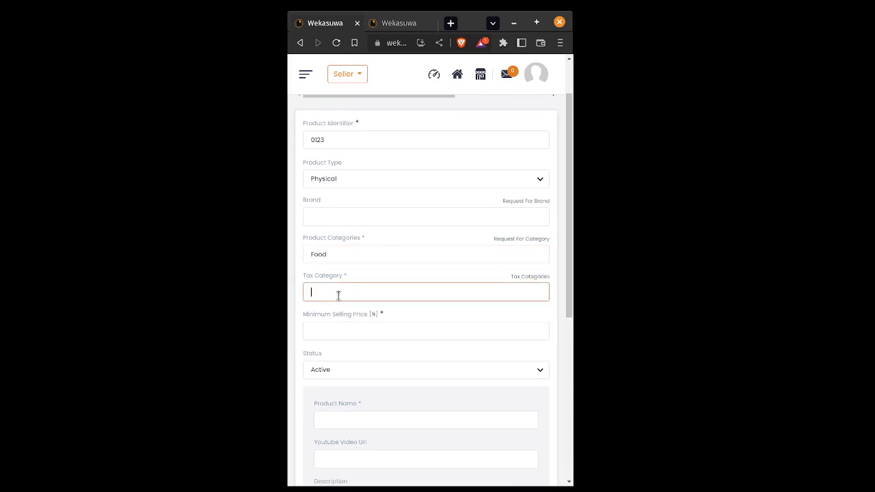
pyautogui.write('me')
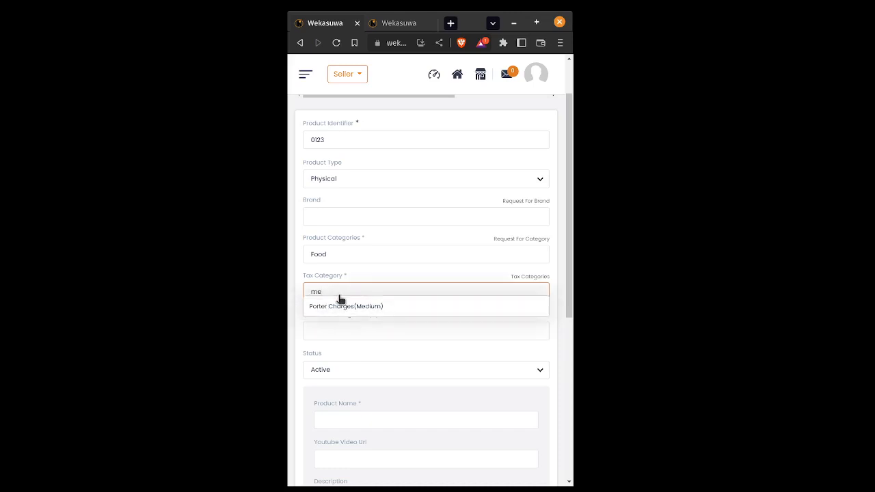
pyautogui.click(340, 307)
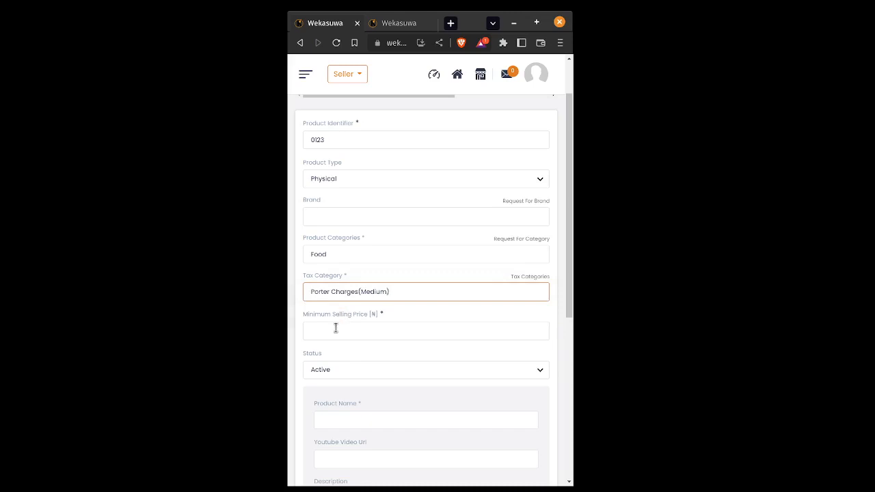
pyautogui.click(336, 329)
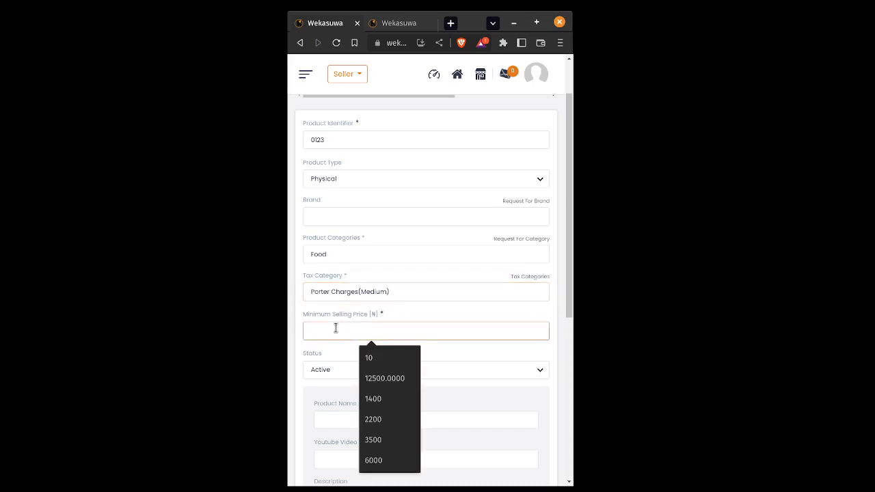
pyautogui.write('10')
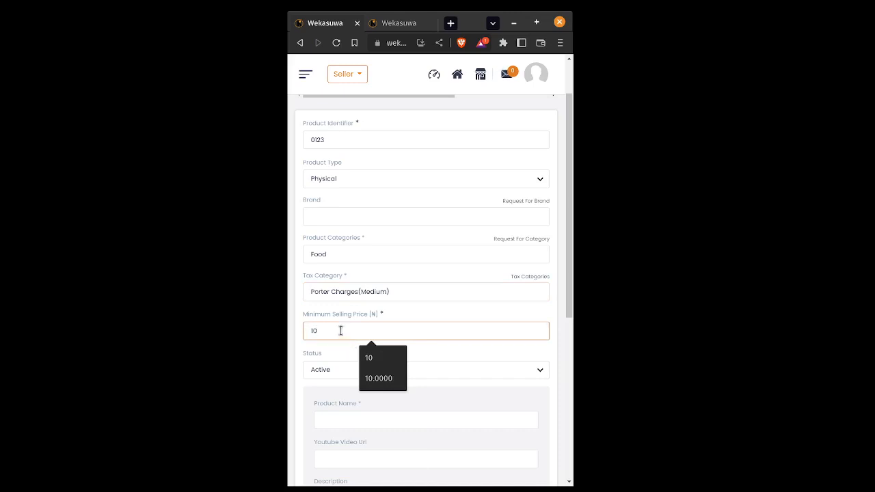
pyautogui.click(338, 418)
pyautogui.scroll(-1, 338, 407)
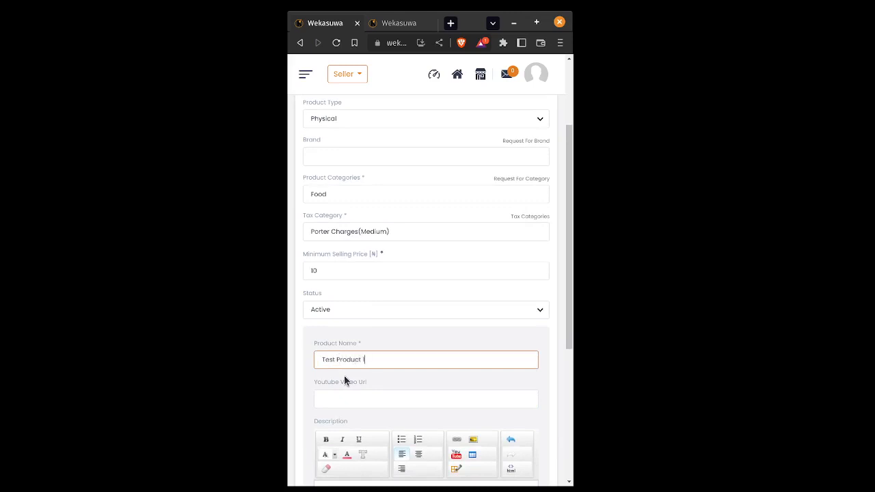
pyautogui.scroll(-4, 344, 382)
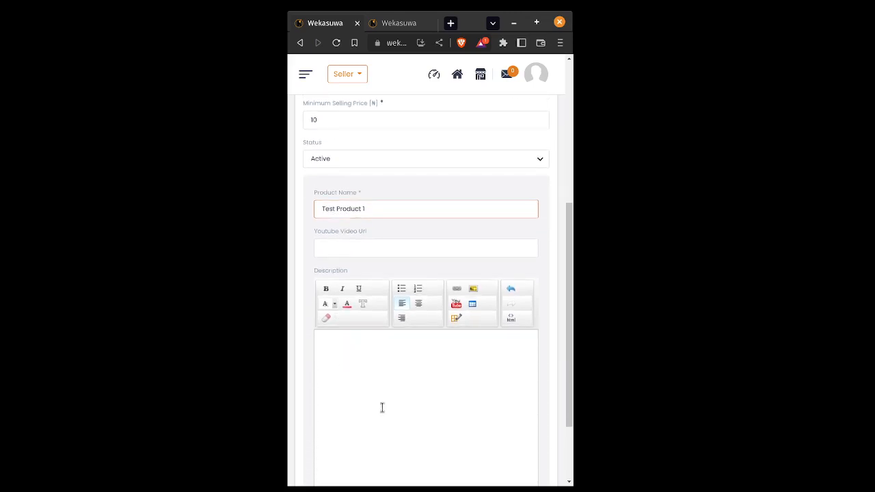
# Try Save And Next and find the duplicate-entry error for identifier '0123'
pyautogui.click(503, 455)
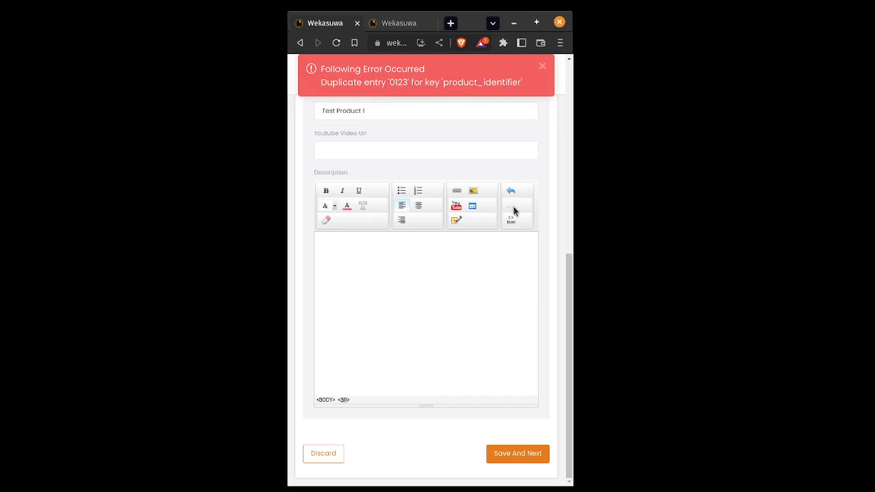
pyautogui.scroll(5, 538, 213)
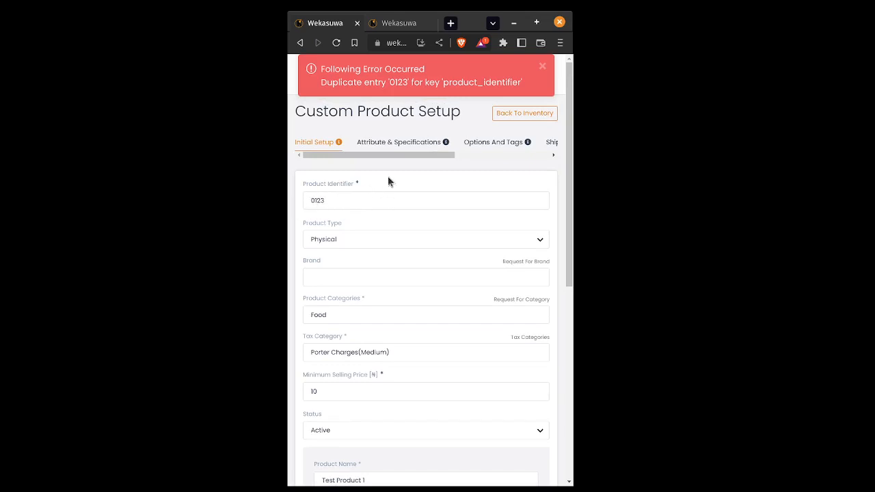
# Dismiss the error and change the Product Identifier from 0123 to 'test product 1'
pyautogui.click(544, 67)
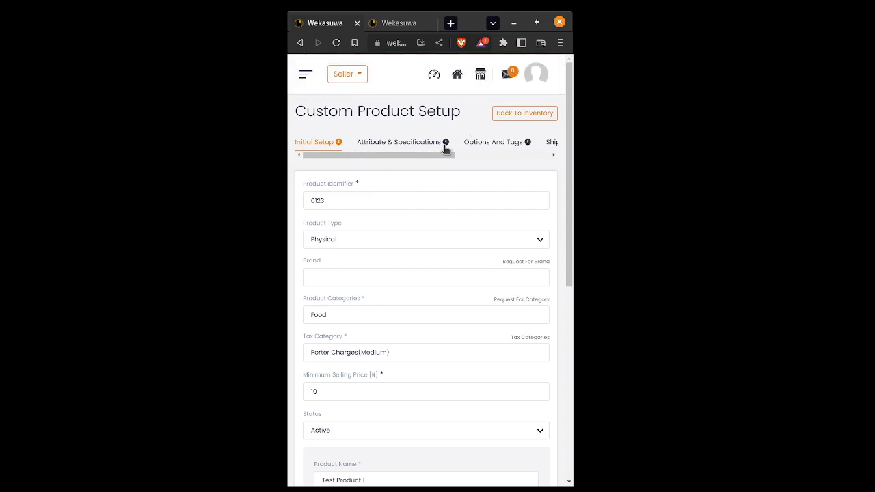
pyautogui.click(342, 199)
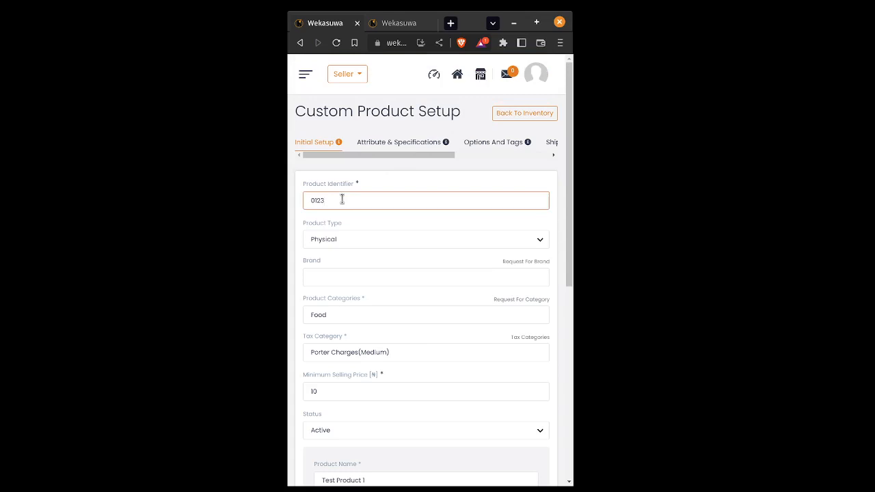
pyautogui.press('BackSpace')
pyautogui.press('BackSpace')
pyautogui.press('BackSpace')
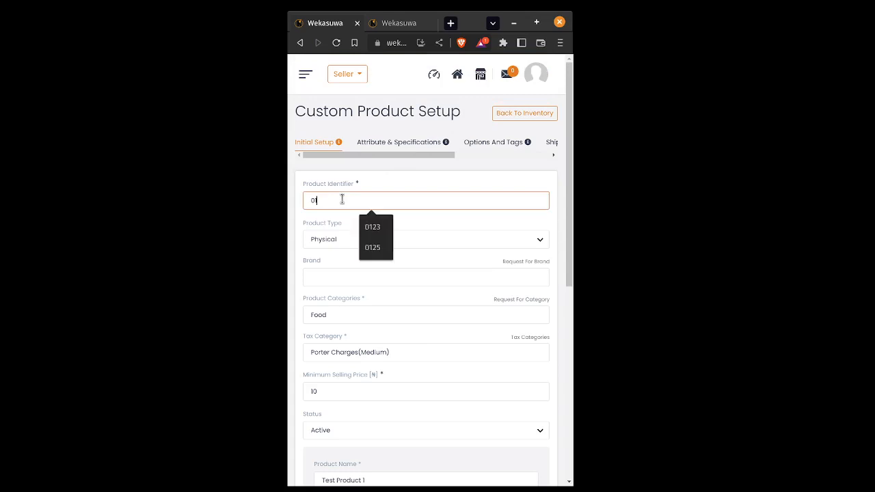
pyautogui.press('BackSpace')
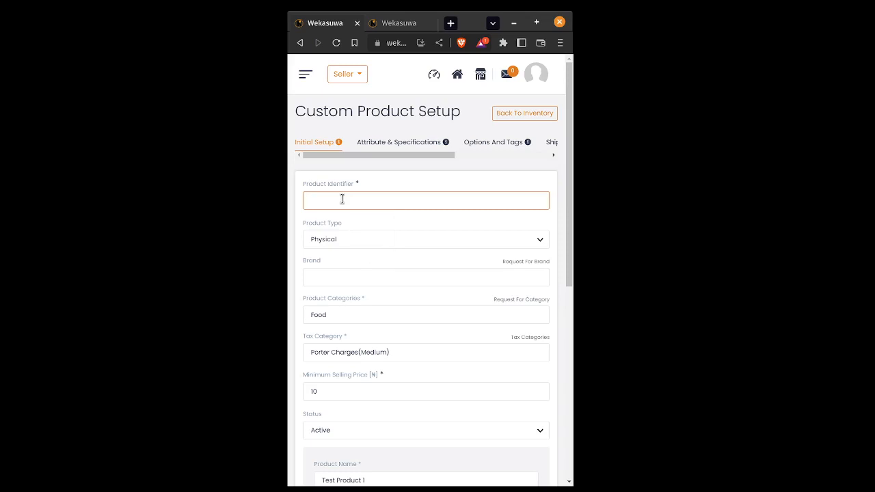
pyautogui.write('test products')
pyautogui.press('BackSpace')
pyautogui.write('1')
pyautogui.scroll(-1, 388, 234)
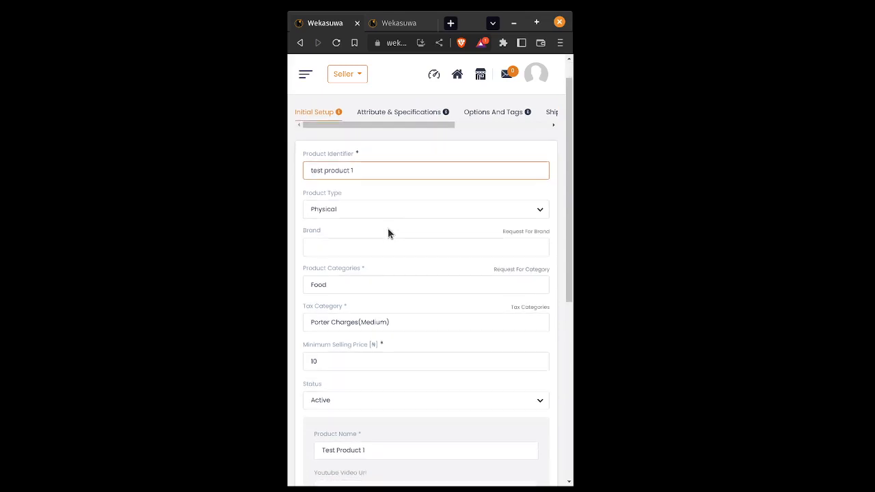
pyautogui.scroll(1, 388, 234)
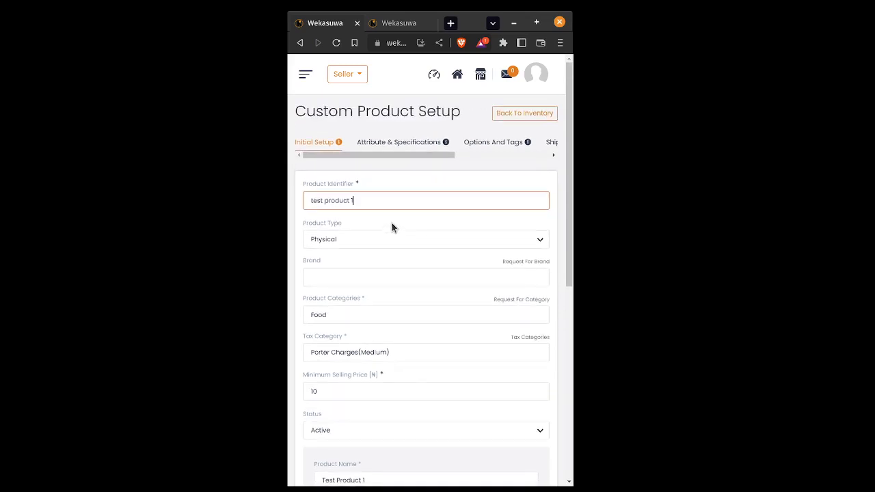
pyautogui.scroll(-1, 392, 227)
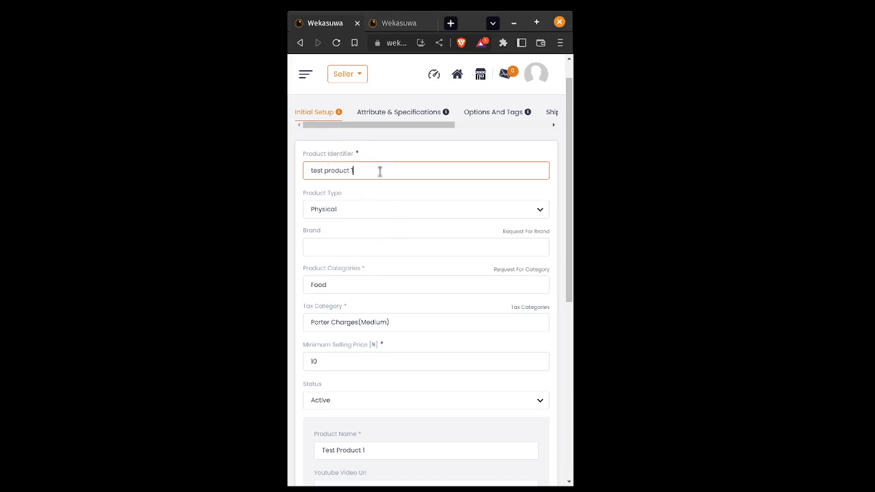
pyautogui.scroll(-1, 380, 175)
pyautogui.scroll(-5, 383, 205)
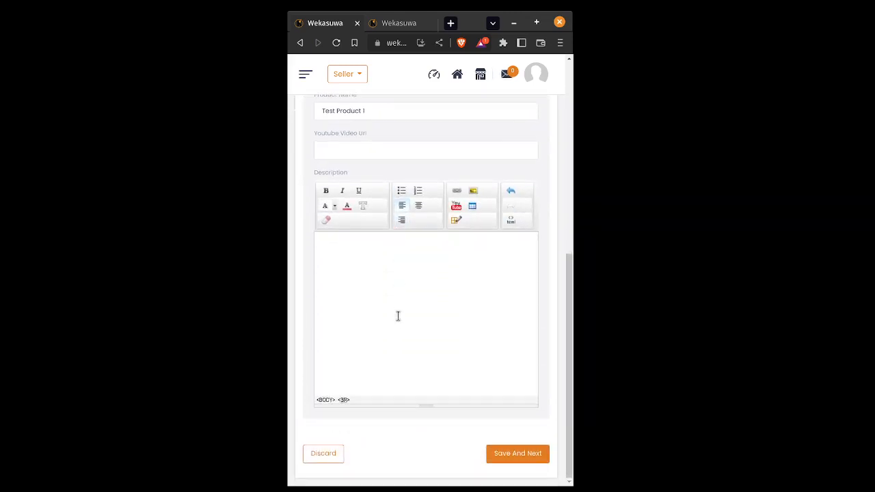
# Save the Initial Setup with the new identifier and review the next setup step
pyautogui.click(511, 455)
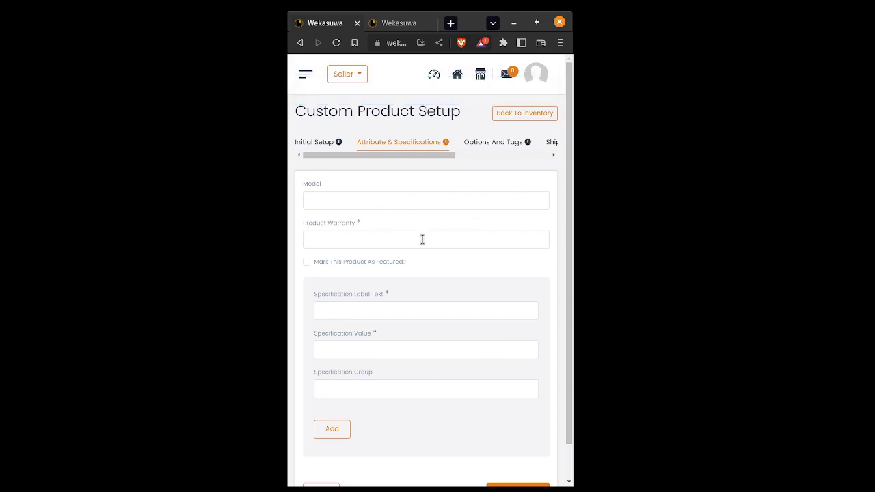
pyautogui.scroll(-1, 422, 238)
pyautogui.scroll(1, 422, 239)
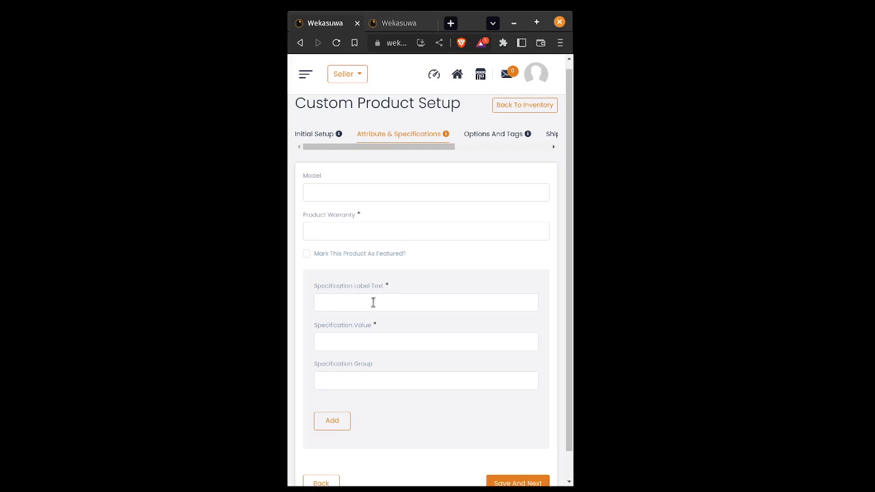
pyautogui.scroll(-1, 389, 296)
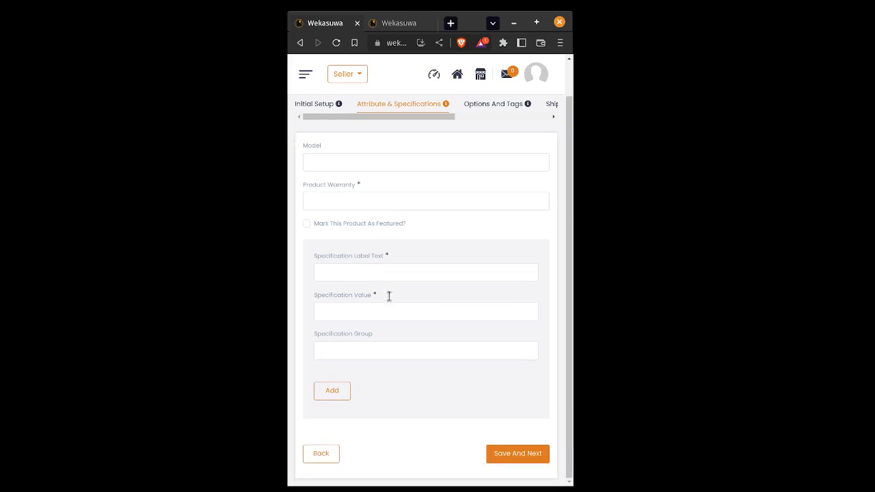
pyautogui.scroll(1, 399, 291)
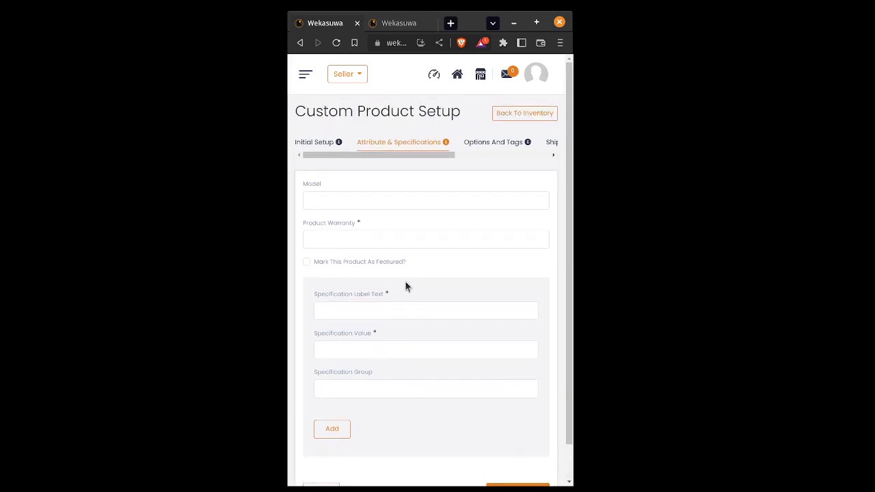
pyautogui.scroll(-1, 405, 283)
pyautogui.scroll(1, 409, 282)
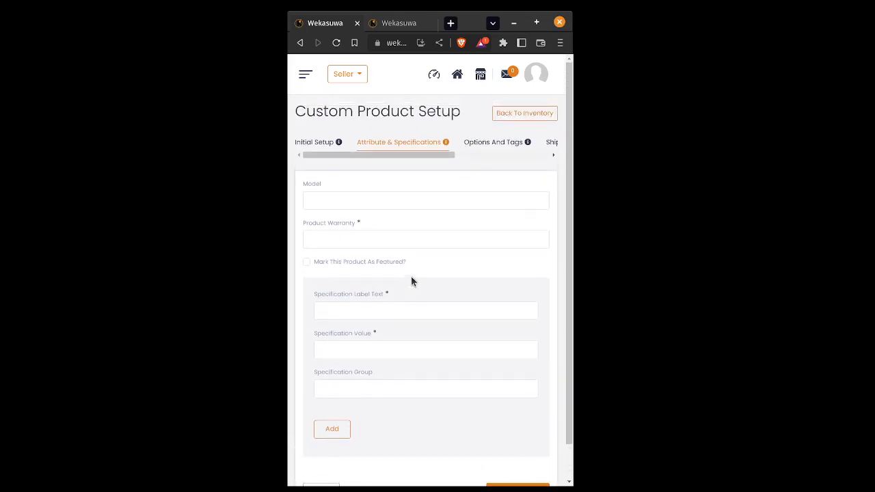
# Attach the Volume(Volume) option group and review its variants such as 250ml, 30cl and 4L
pyautogui.click(483, 145)
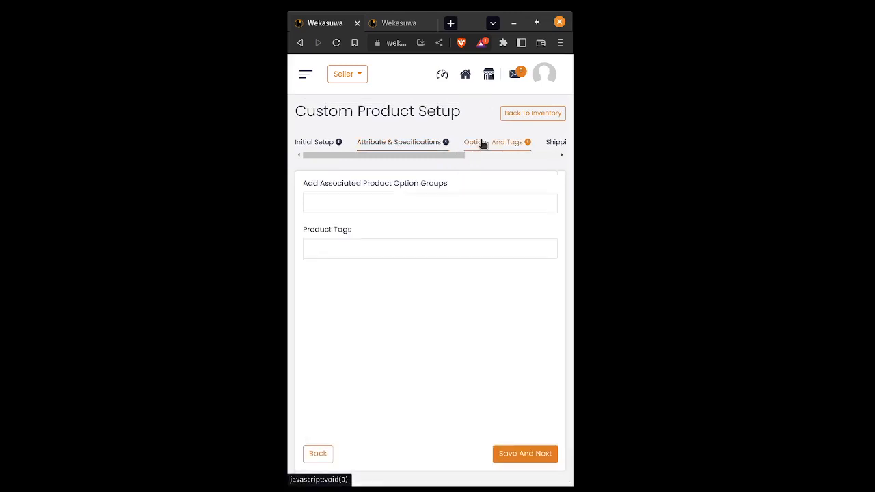
pyautogui.click(376, 199)
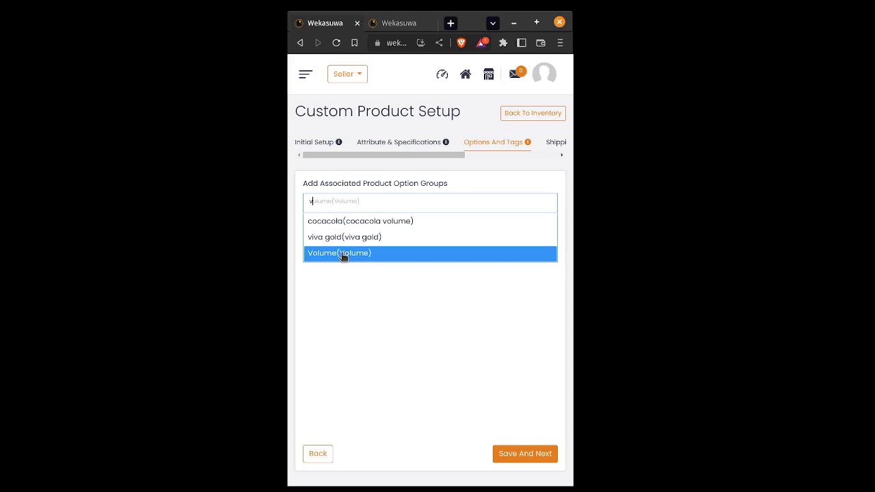
pyautogui.click(343, 254)
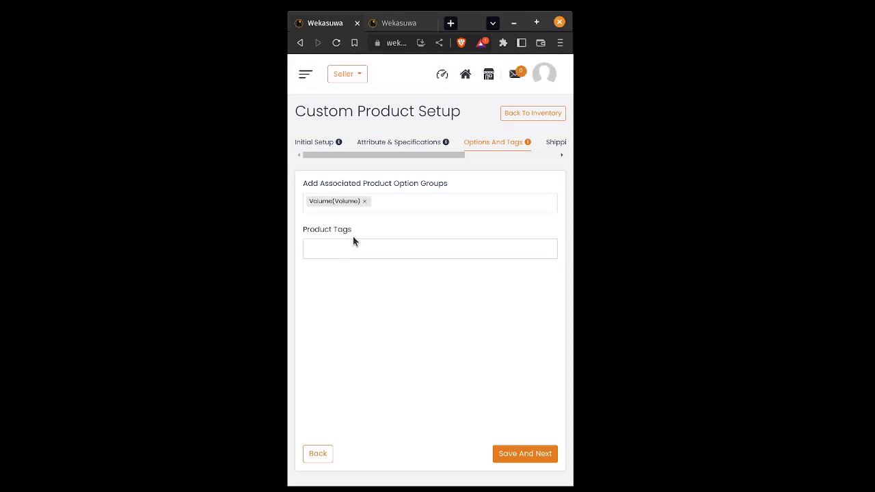
pyautogui.scroll(-1, 502, 277)
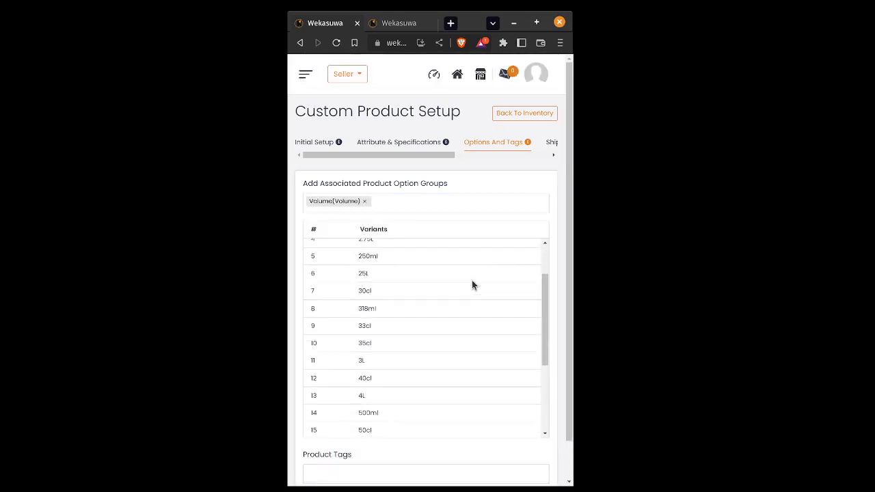
pyautogui.scroll(-1, 472, 282)
pyautogui.scroll(2, 465, 282)
pyautogui.scroll(-3, 469, 282)
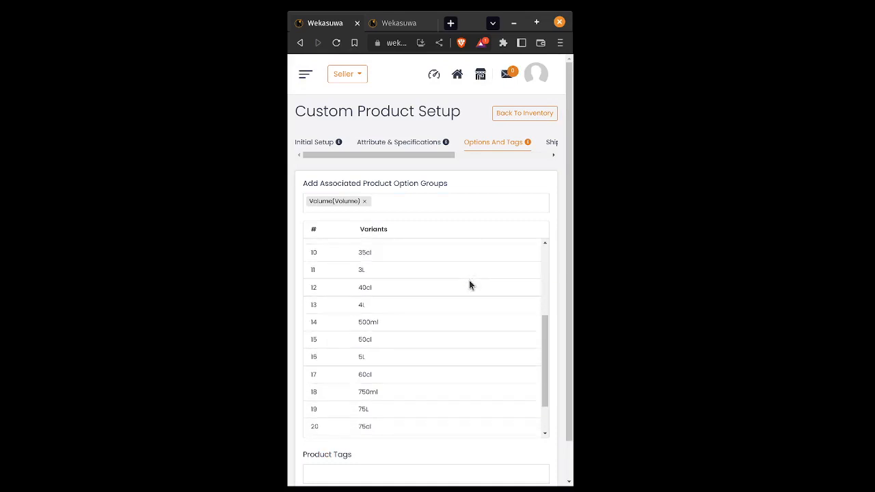
pyautogui.scroll(-1, 469, 286)
pyautogui.scroll(4, 469, 284)
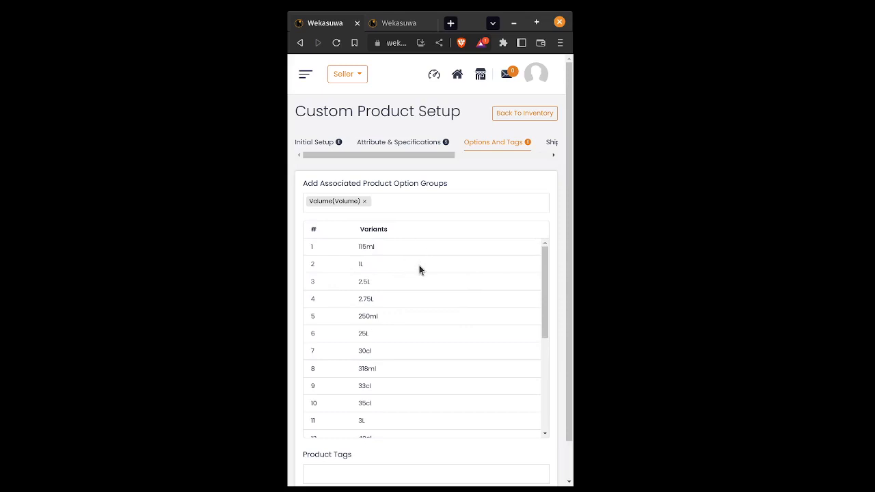
pyautogui.scroll(-1, 411, 264)
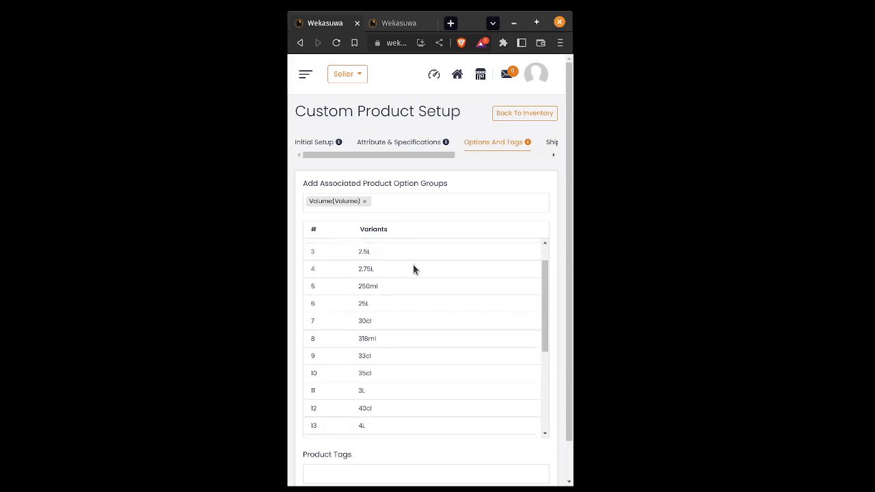
pyautogui.scroll(-2, 413, 270)
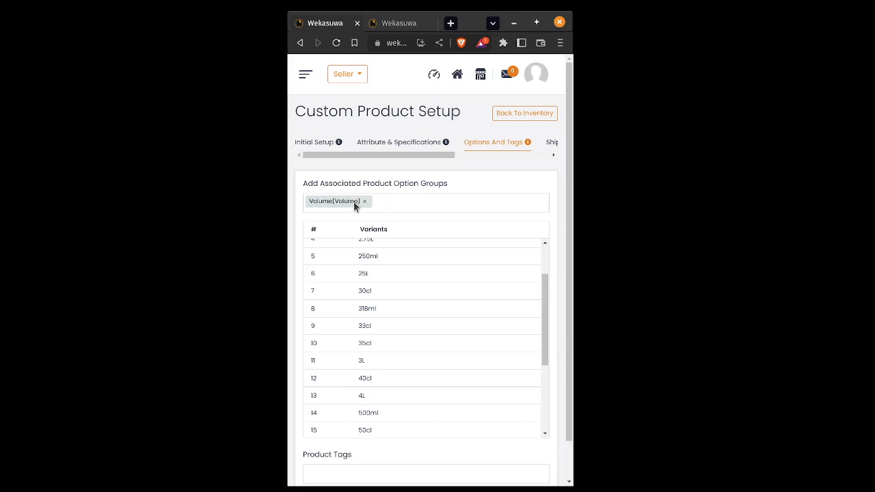
# Remove the Volume option group and erase a trial 'test' product tag
pyautogui.click(364, 202)
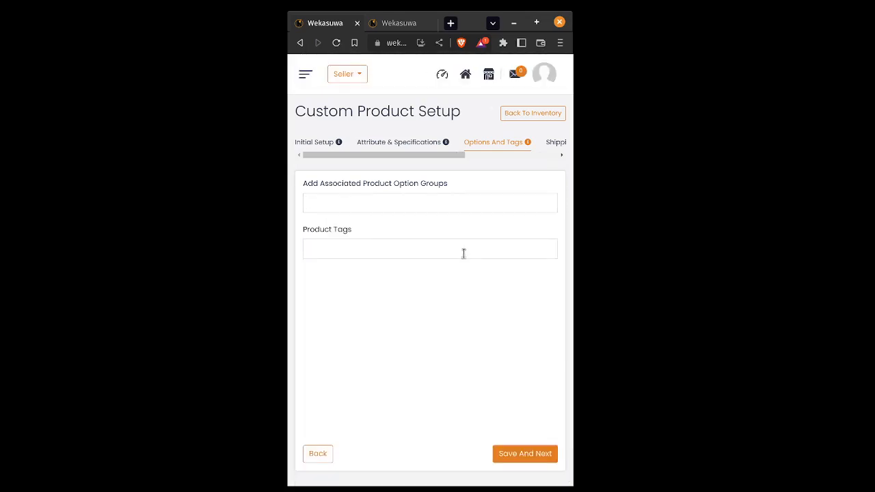
pyautogui.click(342, 253)
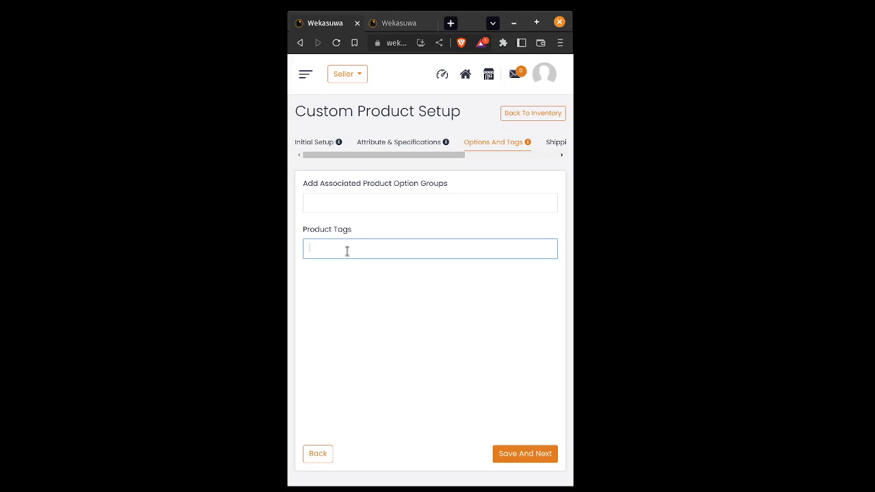
pyautogui.write('test')
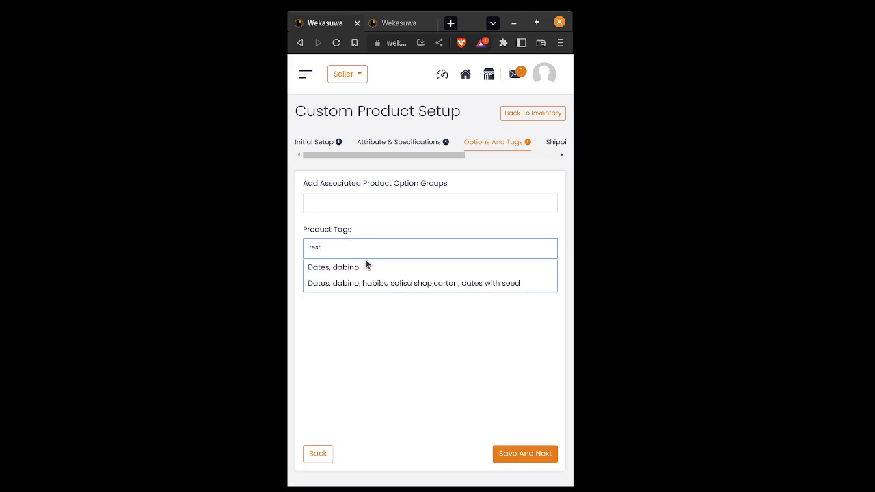
pyautogui.press('BackSpace')
pyautogui.press('BackSpace')
pyautogui.press('BackSpace')
pyautogui.press('BackSpace')
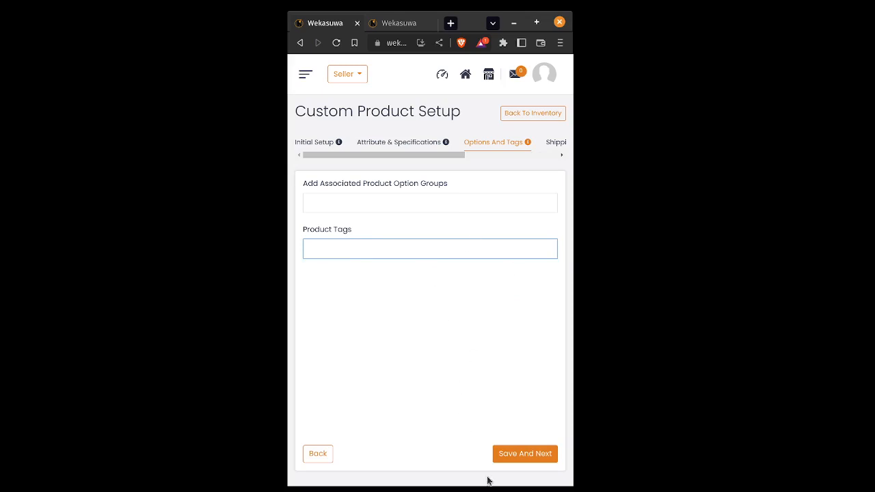
# Enable cash on delivery under Shipping Information, then move on to the Media step
pyautogui.click(508, 143)
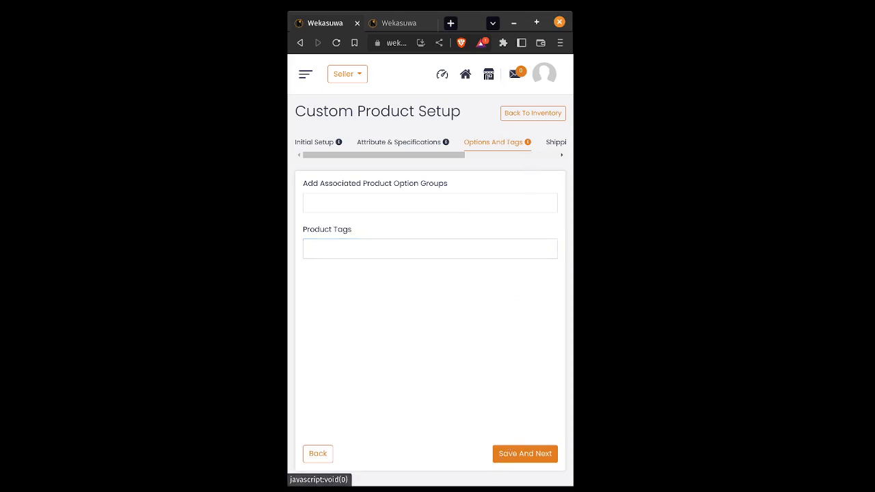
pyautogui.click(562, 156)
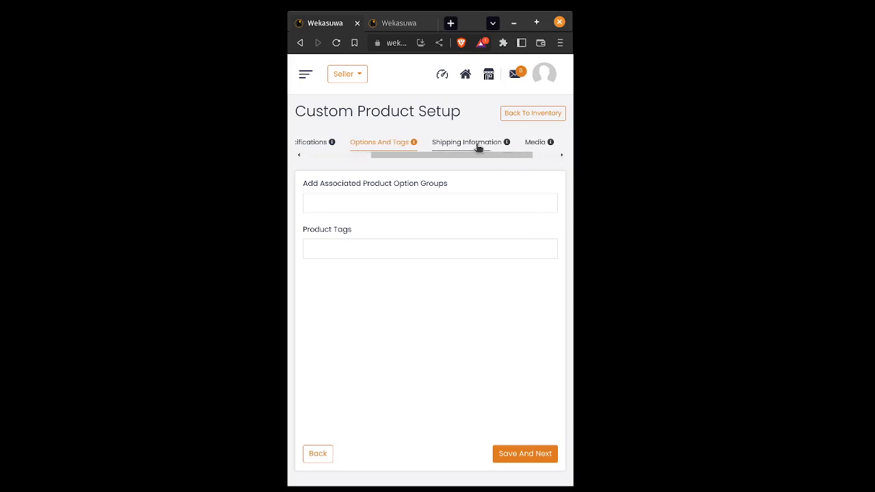
pyautogui.click(478, 145)
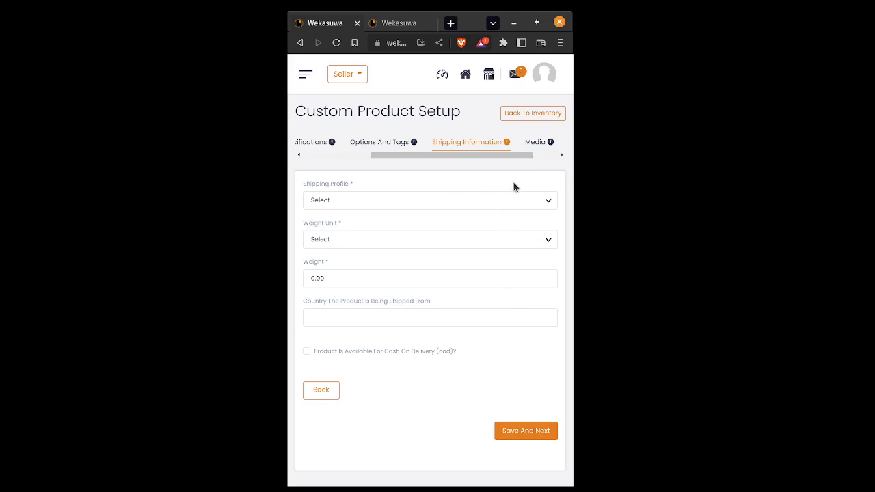
pyautogui.click(490, 240)
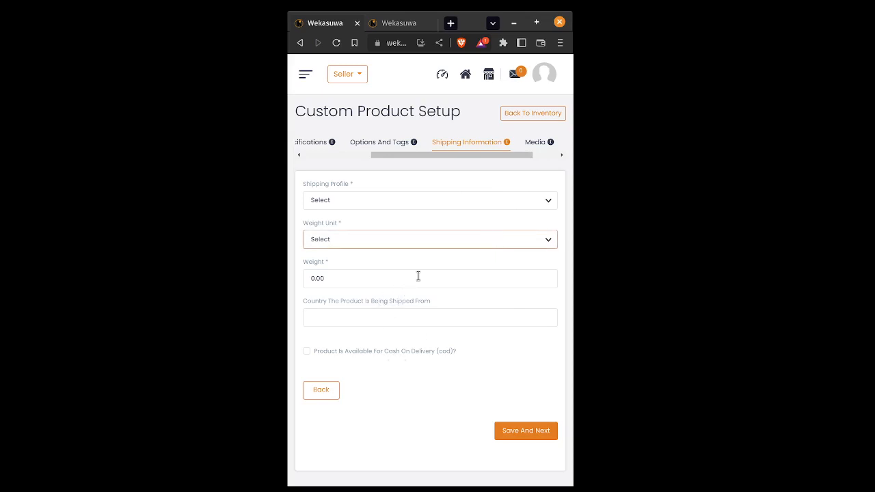
pyautogui.click(351, 353)
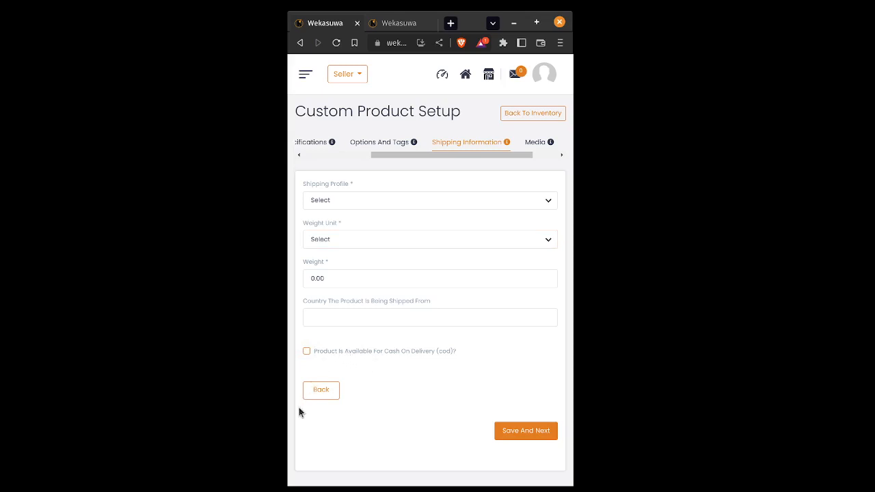
pyautogui.click(306, 351)
pyautogui.click(536, 143)
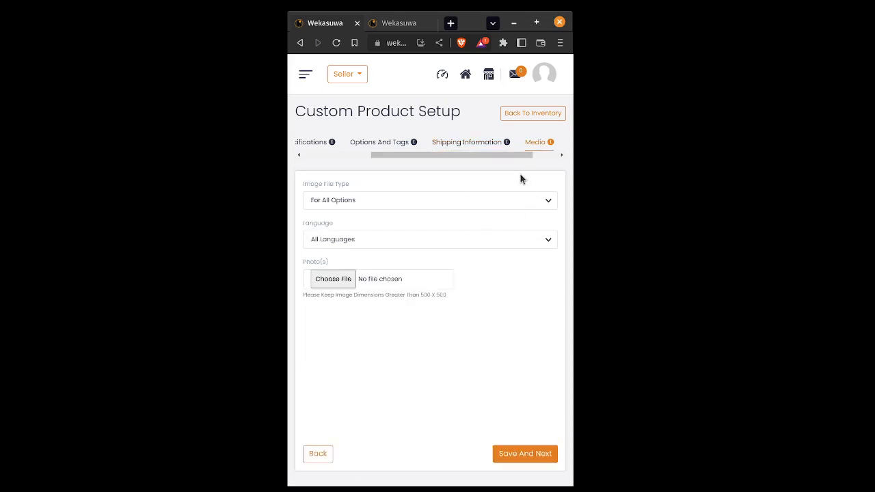
pyautogui.click(334, 286)
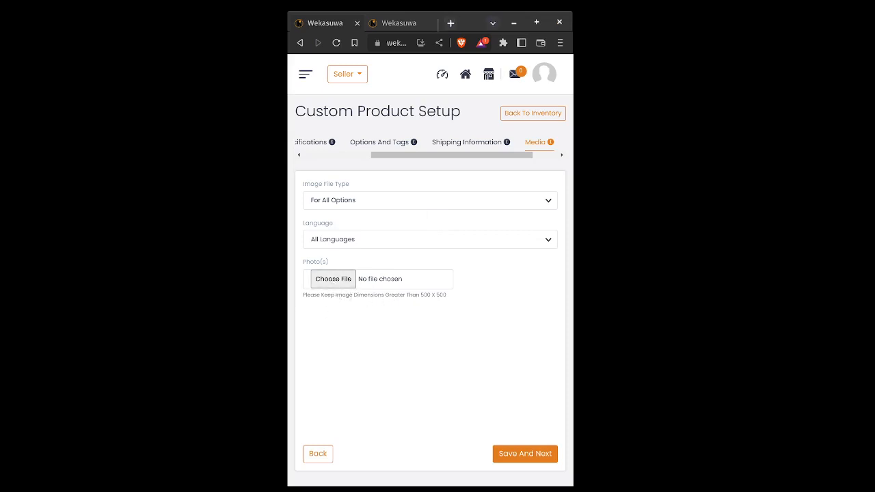
pyautogui.doubleClick(420, 367)
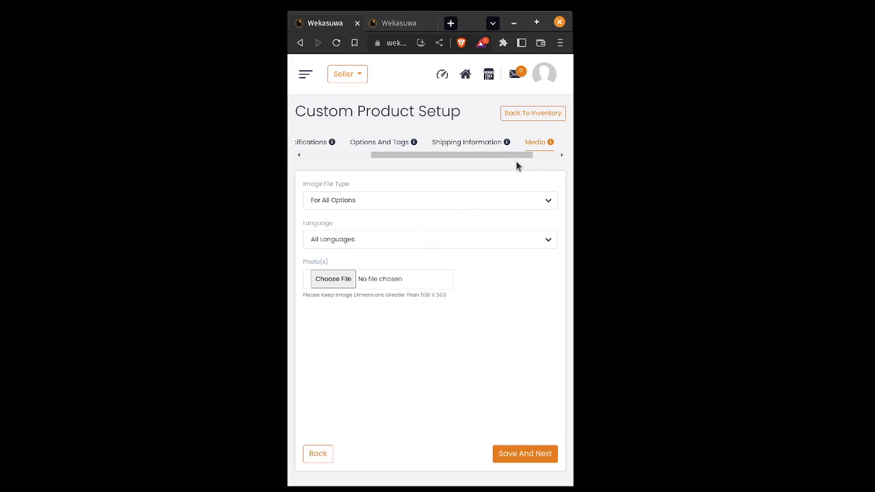
pyautogui.moveTo(515, 154); pyautogui.dragTo(548, 156)
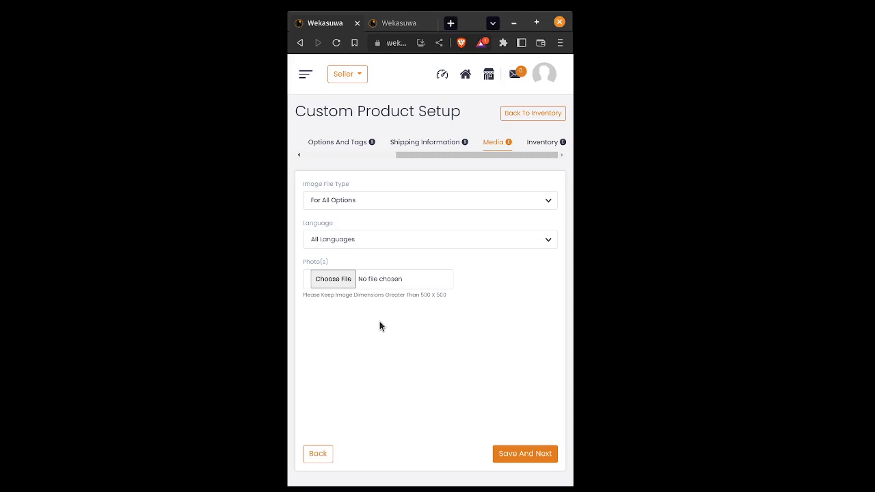
# Turn on stock level maintenance and inventory tracking, and change the stock alert quantity from 0 to 2
pyautogui.click(540, 141)
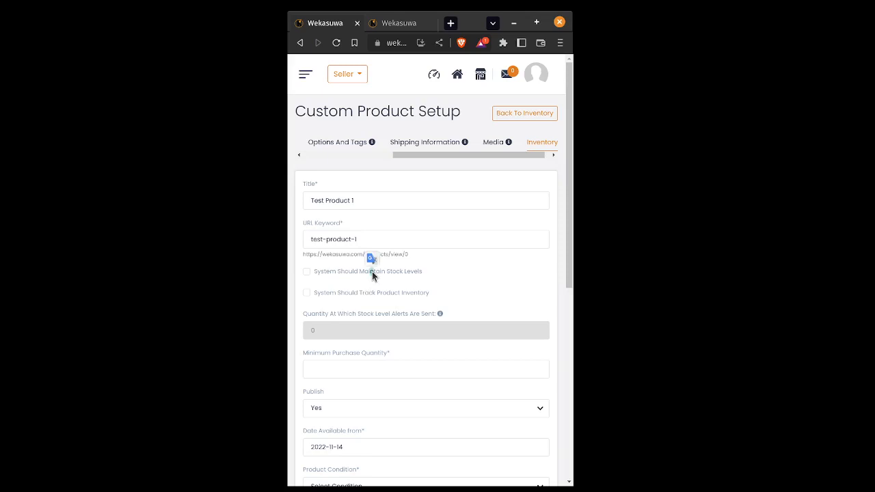
pyautogui.click(315, 274)
pyautogui.click(311, 293)
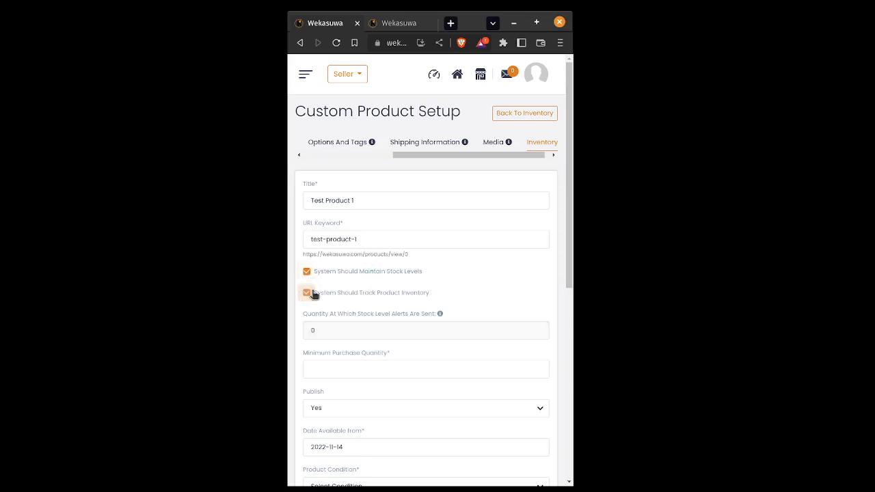
pyautogui.click(330, 333)
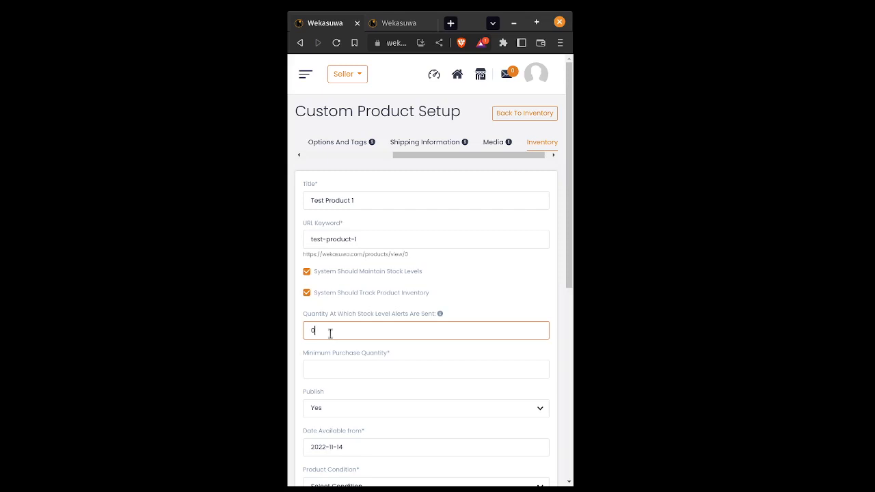
pyautogui.press('BackSpace')
pyautogui.write('2')
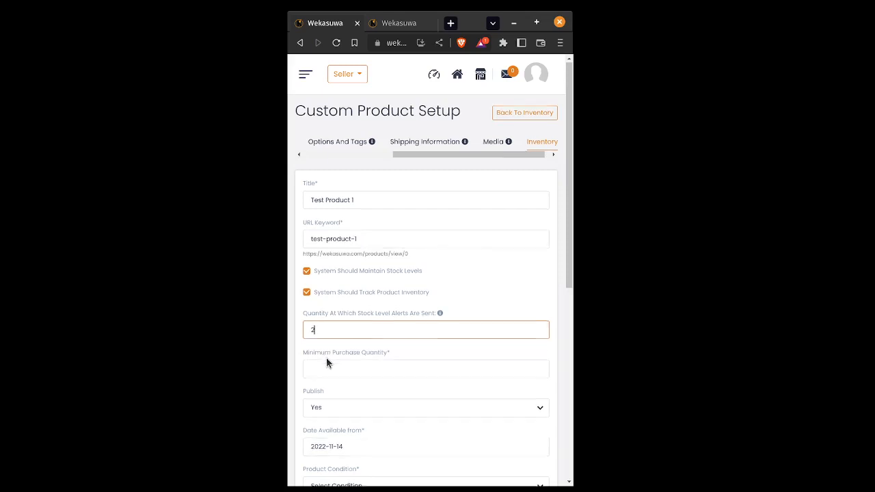
# Enter 1 as the minimum purchase quantity and pick New from the Product Condition dropdown
pyautogui.scroll(-1, 327, 357)
pyautogui.click(332, 339)
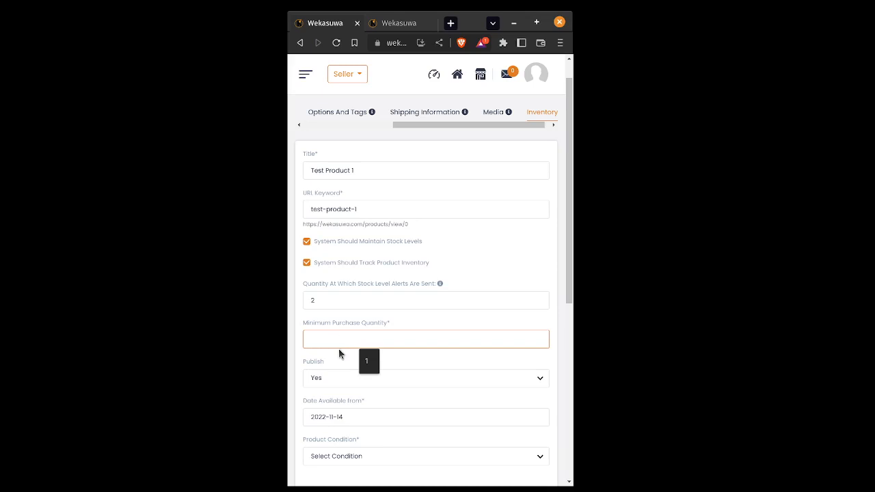
pyautogui.write('1')
pyautogui.scroll(-2, 337, 355)
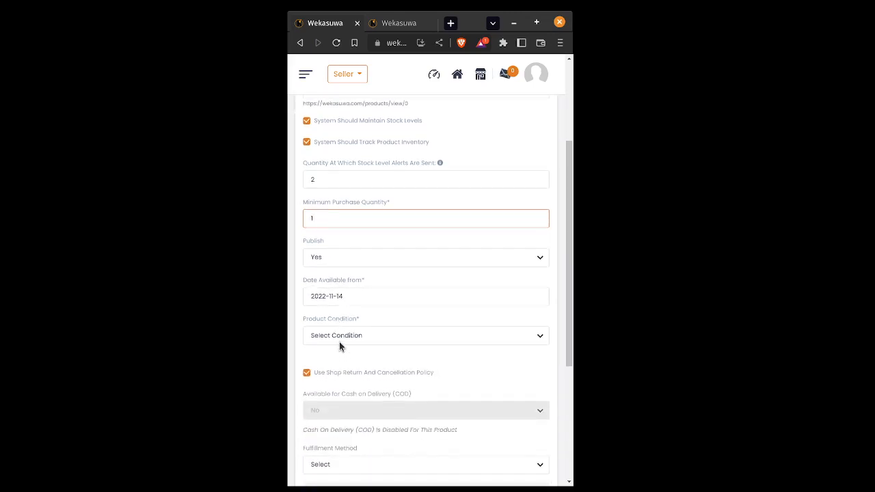
pyautogui.click(339, 339)
pyautogui.click(350, 366)
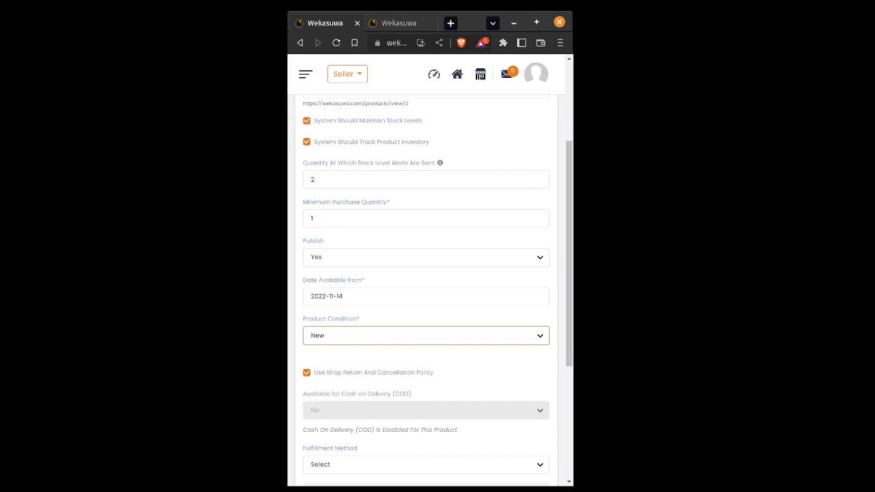
pyautogui.scroll(-2, 342, 369)
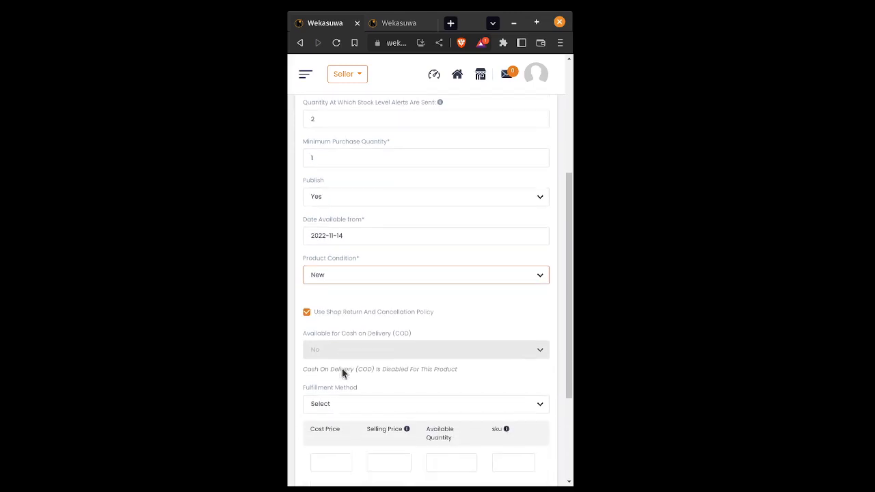
# Choose Ship & Pickup as the fulfilment method and enter a cost price of 9
pyautogui.click(346, 349)
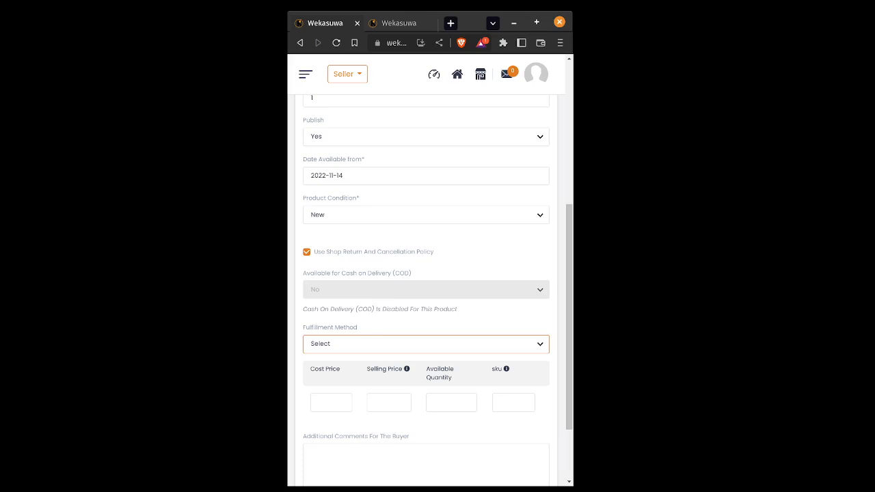
pyautogui.click(332, 380)
pyautogui.click(340, 404)
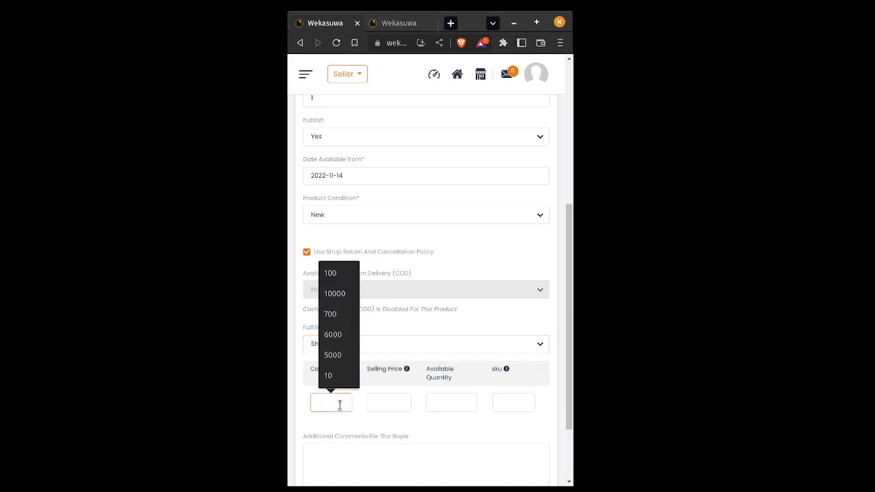
pyautogui.write('1')
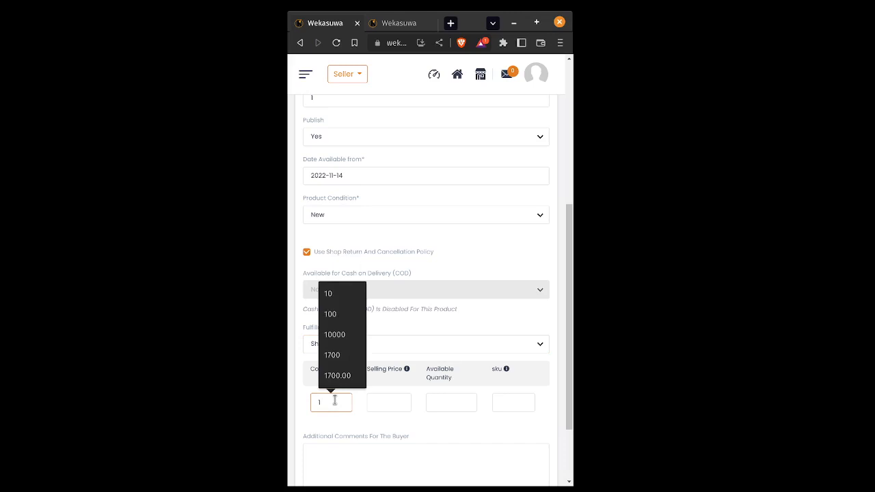
pyautogui.press('BackSpace')
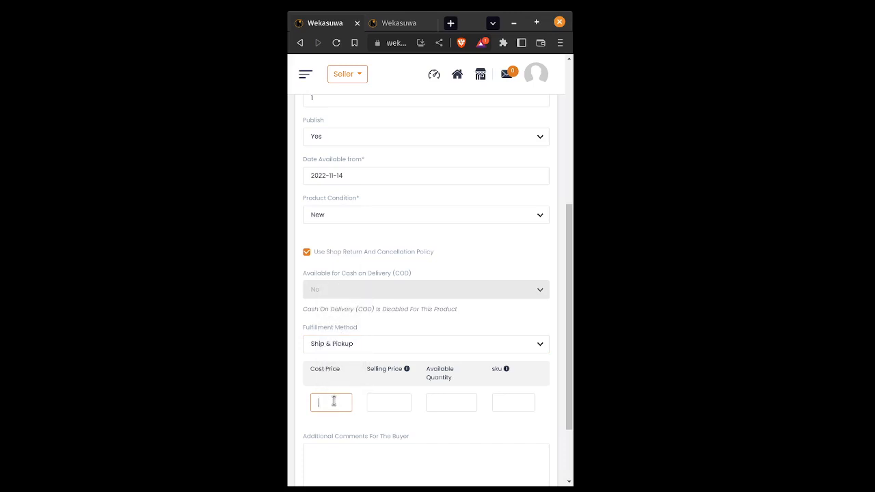
pyautogui.write('9')
# Enter selling price 10 and available quantity 5, then save the product
pyautogui.click(385, 402)
pyautogui.write('1')
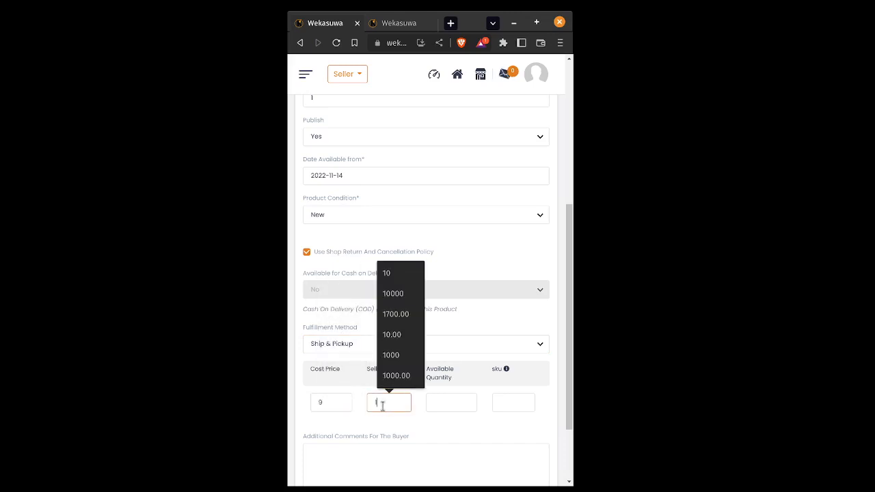
pyautogui.write('0')
pyautogui.click(452, 402)
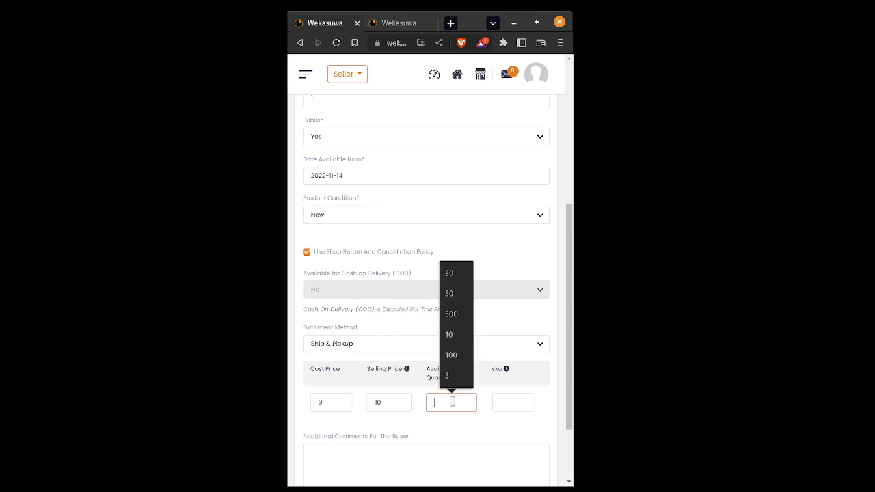
pyautogui.write('5')
pyautogui.scroll(-2, 445, 405)
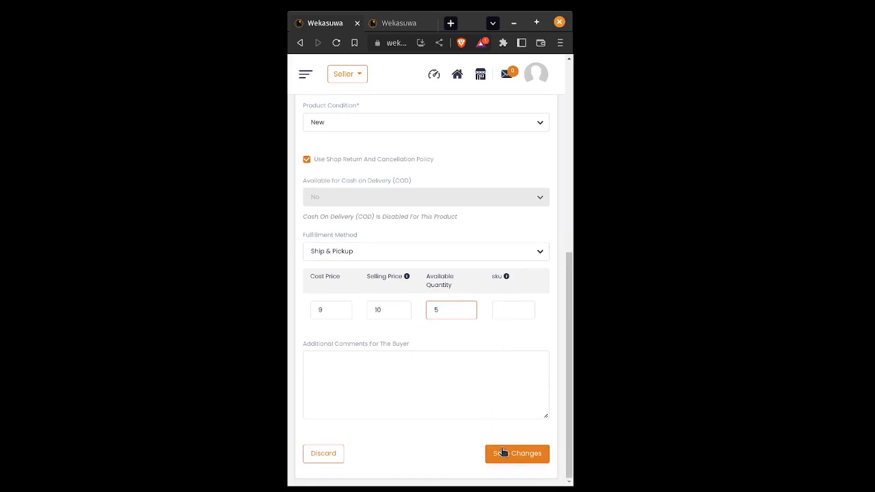
pyautogui.click(509, 456)
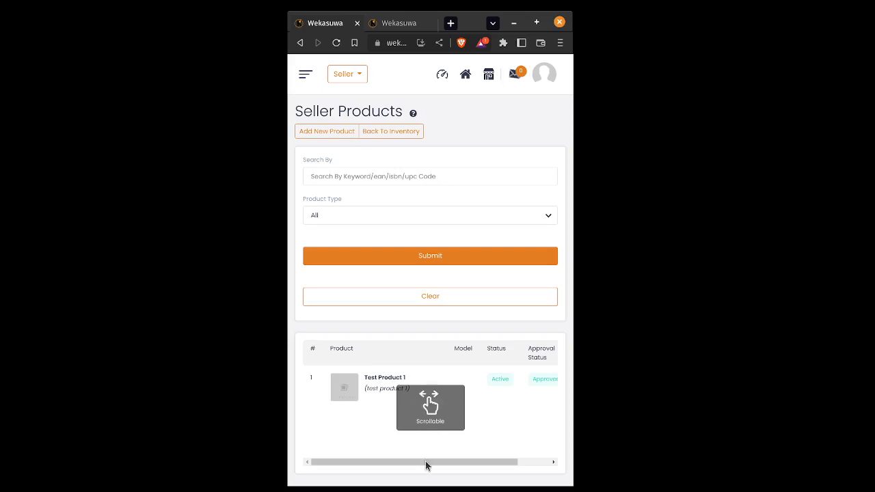
# Open the shop storefront in a new tab via the store icon in the header
pyautogui.moveTo(426, 461); pyautogui.dragTo(406, 452)
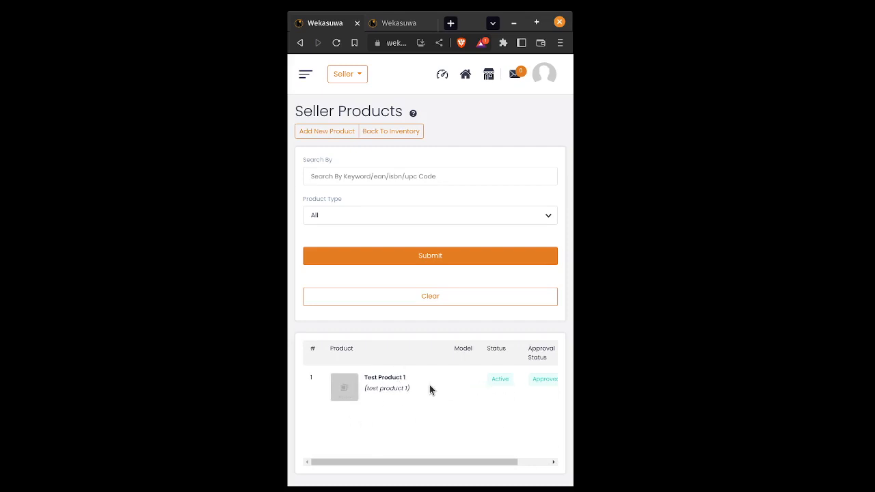
pyautogui.click(489, 78)
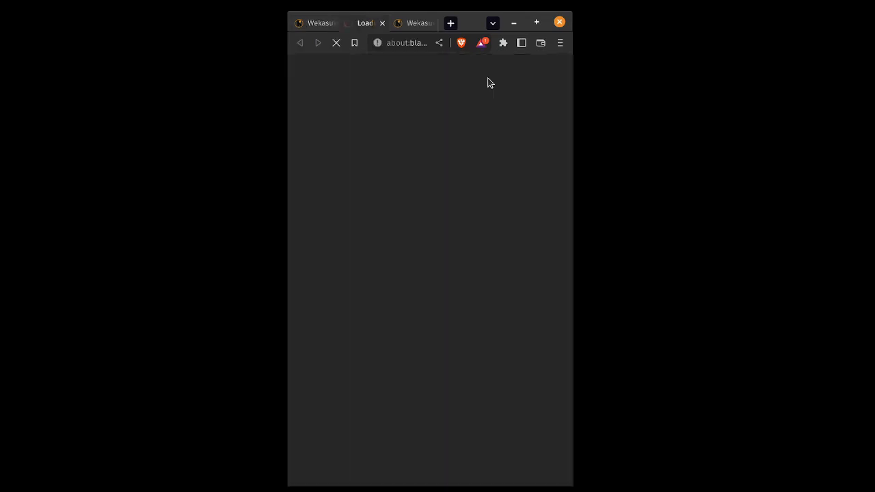